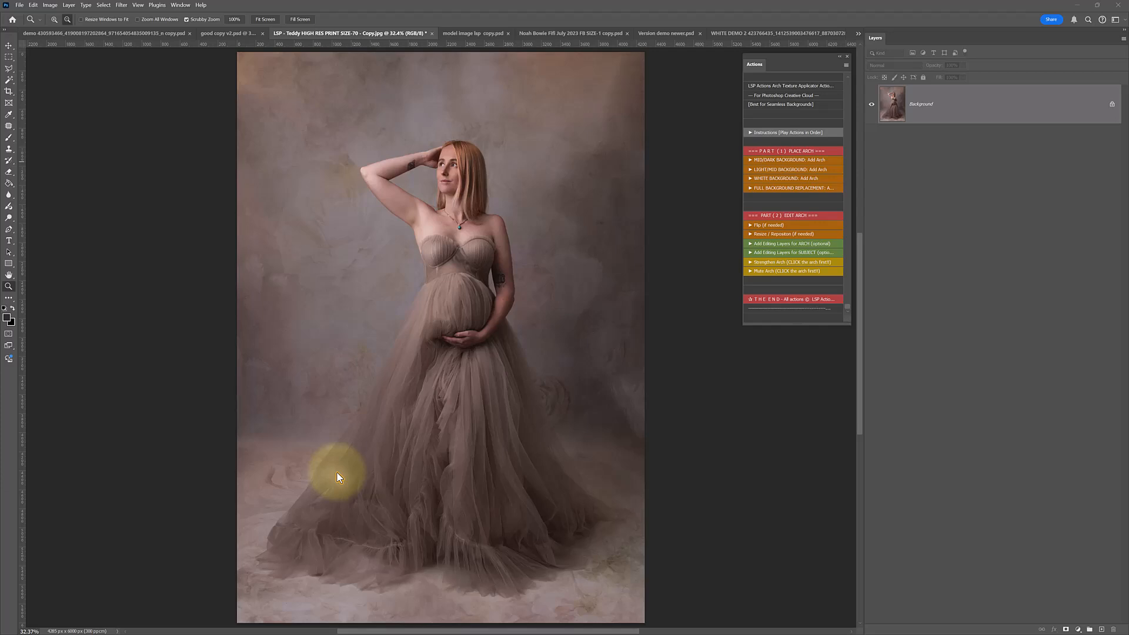
# Run the FULL BACKGROUND REPLACEMENT action on the Background layer and place LSP-Arch Texture PORTRAIT-31.jpg
pyautogui.click(886, 116)
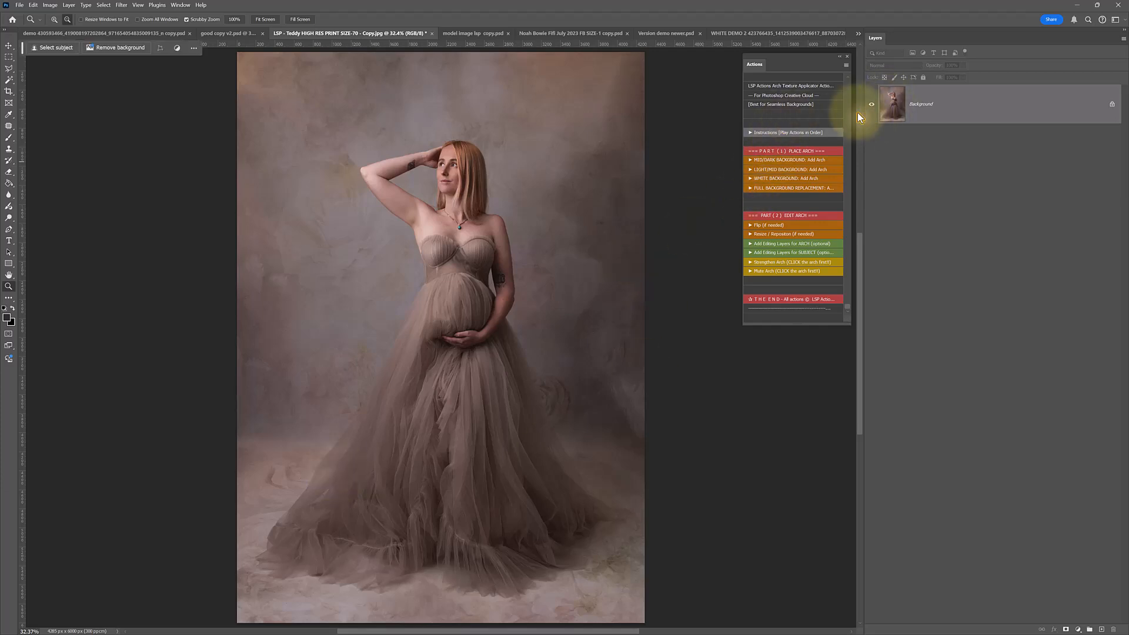
pyautogui.click(783, 189)
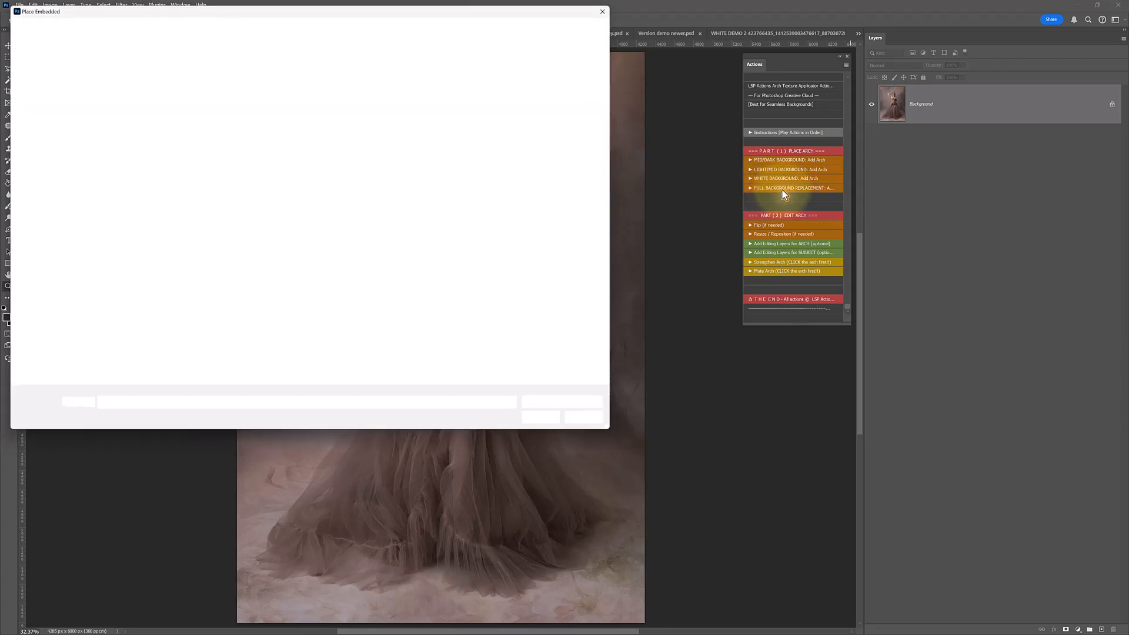
pyautogui.moveTo(616, 115); pyautogui.dragTo(612, 281)
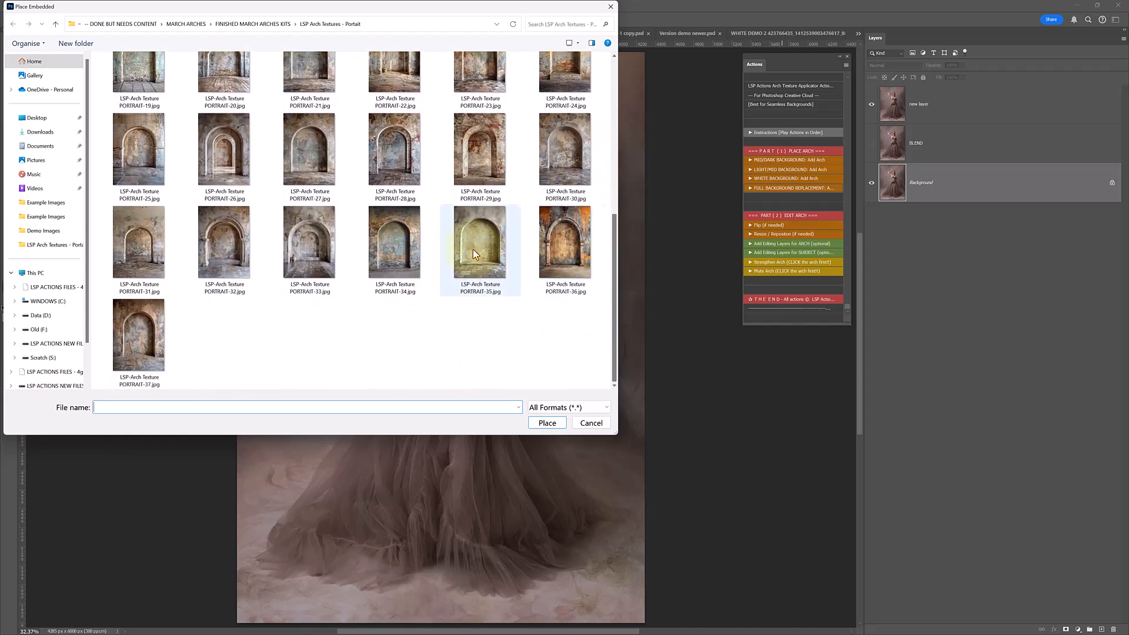
pyautogui.doubleClick(177, 244)
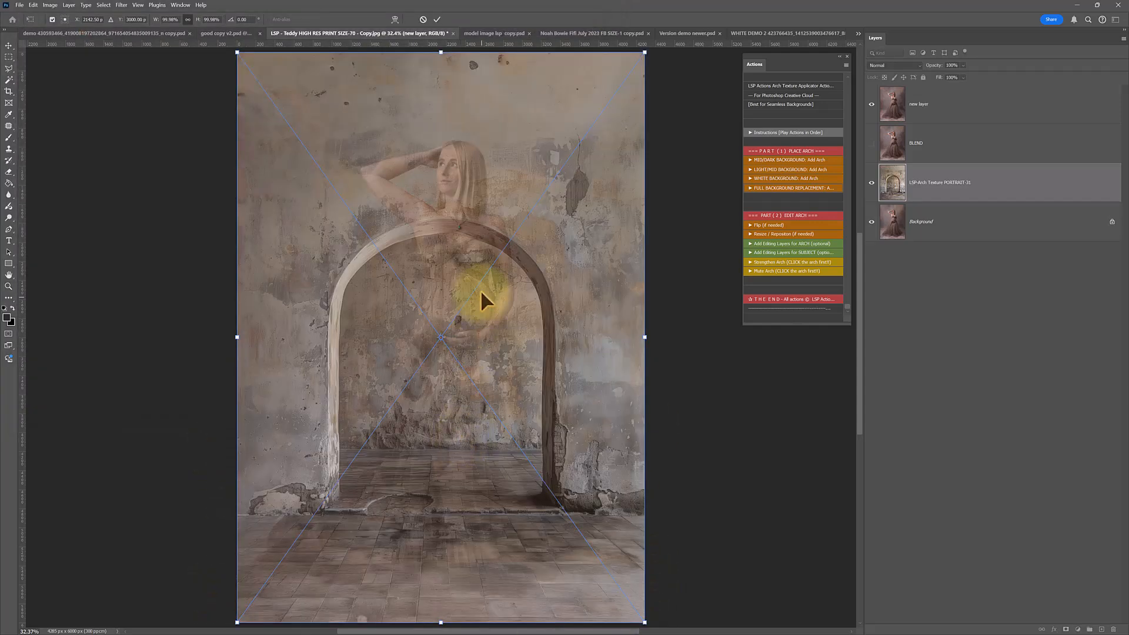
# Try different positions for the placed arch texture over the portrait and flip it horizontally
pyautogui.moveTo(483, 257); pyautogui.dragTo(723, 301)
pyautogui.moveTo(562, 290); pyautogui.dragTo(610, 292)
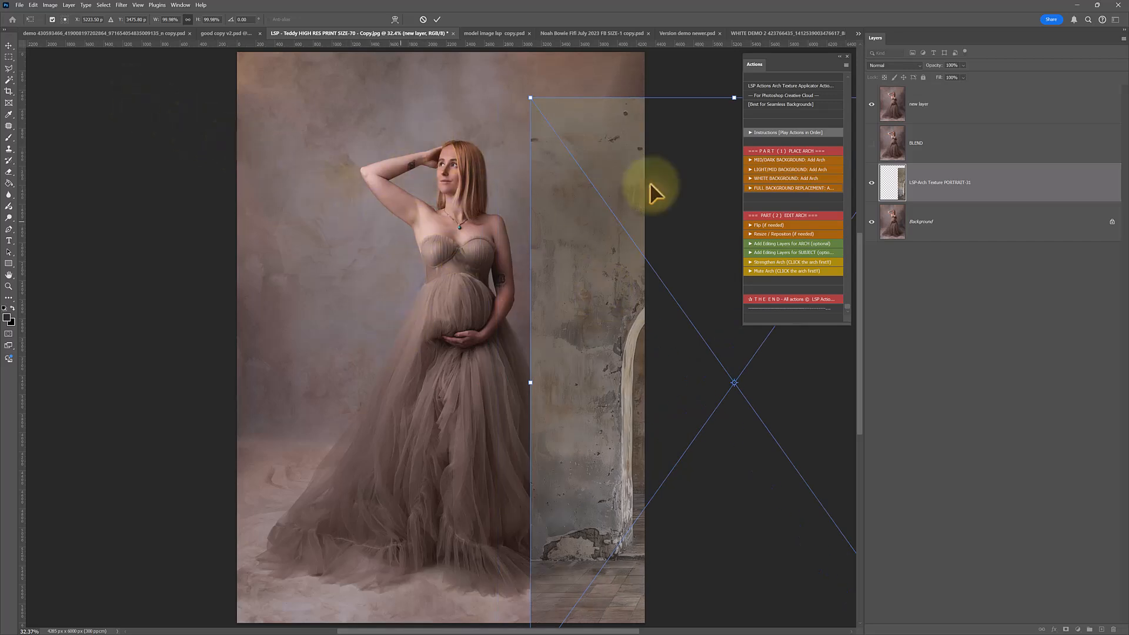
pyautogui.moveTo(668, 206); pyautogui.dragTo(346, 161)
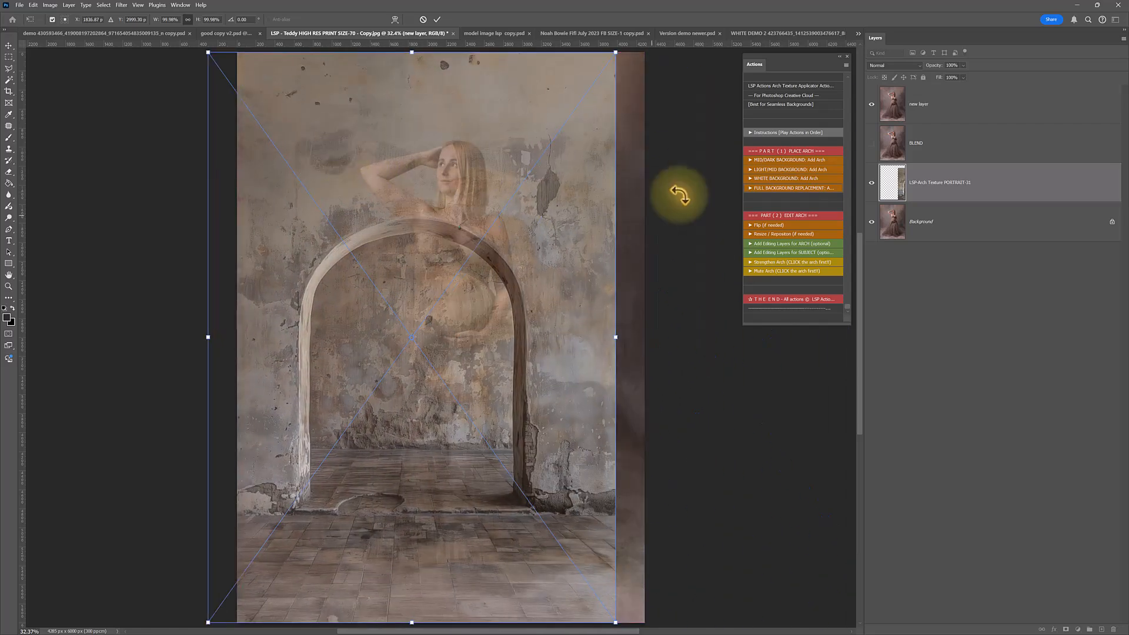
pyautogui.rightClick(441, 243)
pyautogui.click(497, 427)
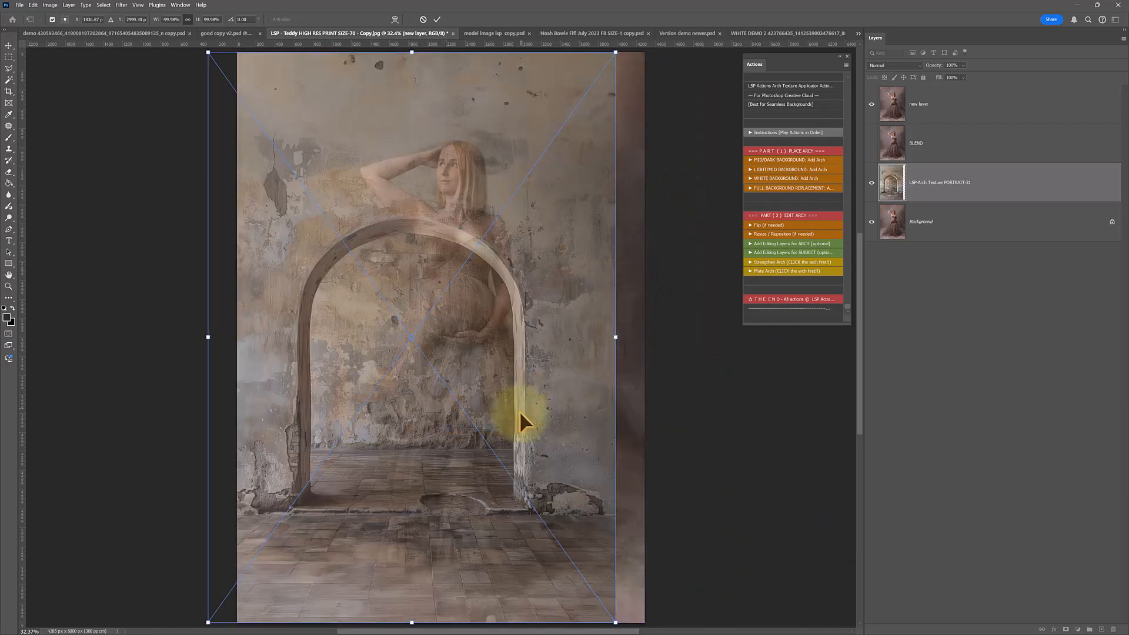
# Enlarge the arch texture to about 136% so the arch frames the subject, commit the placement and let the action finish
pyautogui.moveTo(521, 415); pyautogui.dragTo(522, 239)
pyautogui.moveTo(419, 451); pyautogui.dragTo(604, 321)
pyautogui.moveTo(527, 292); pyautogui.dragTo(525, 316)
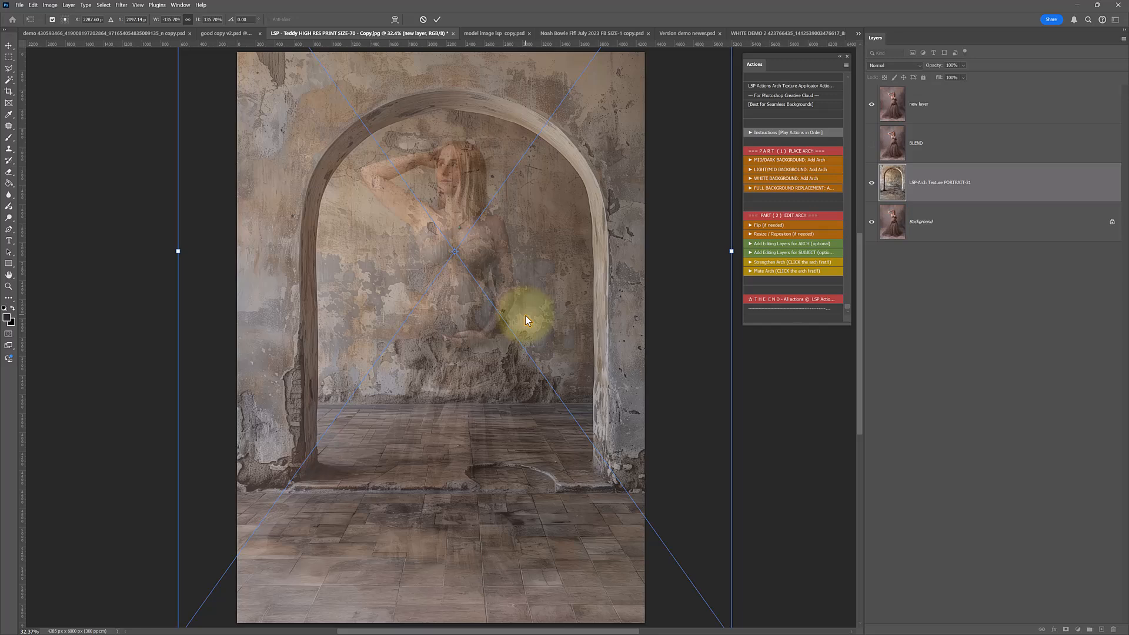
pyautogui.press('Return')
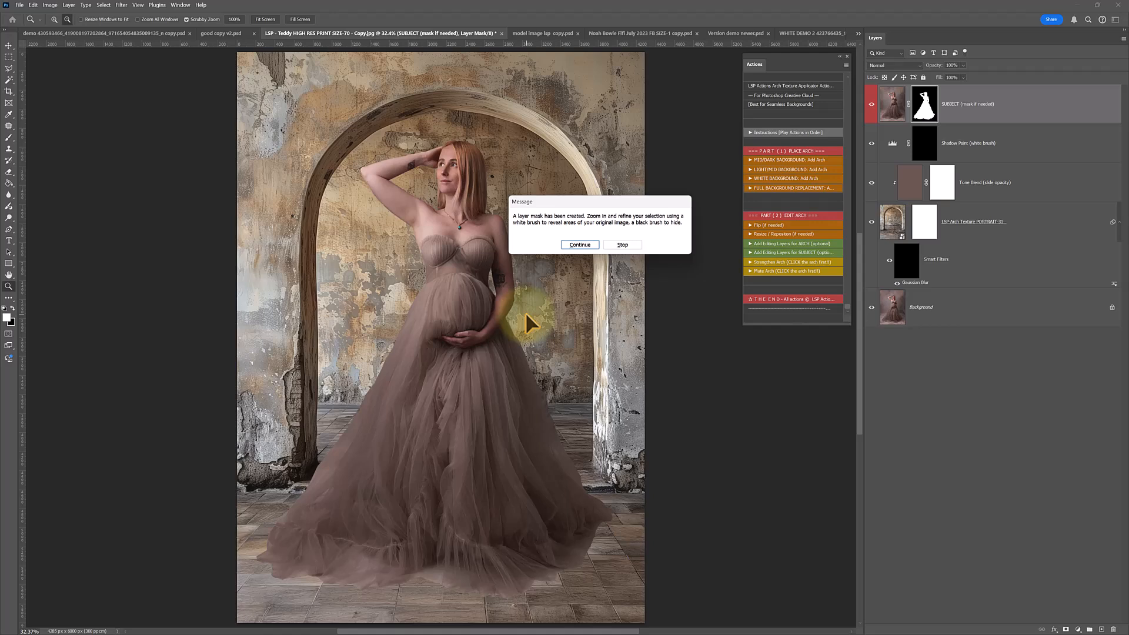
pyautogui.moveTo(572, 203); pyautogui.dragTo(560, 205)
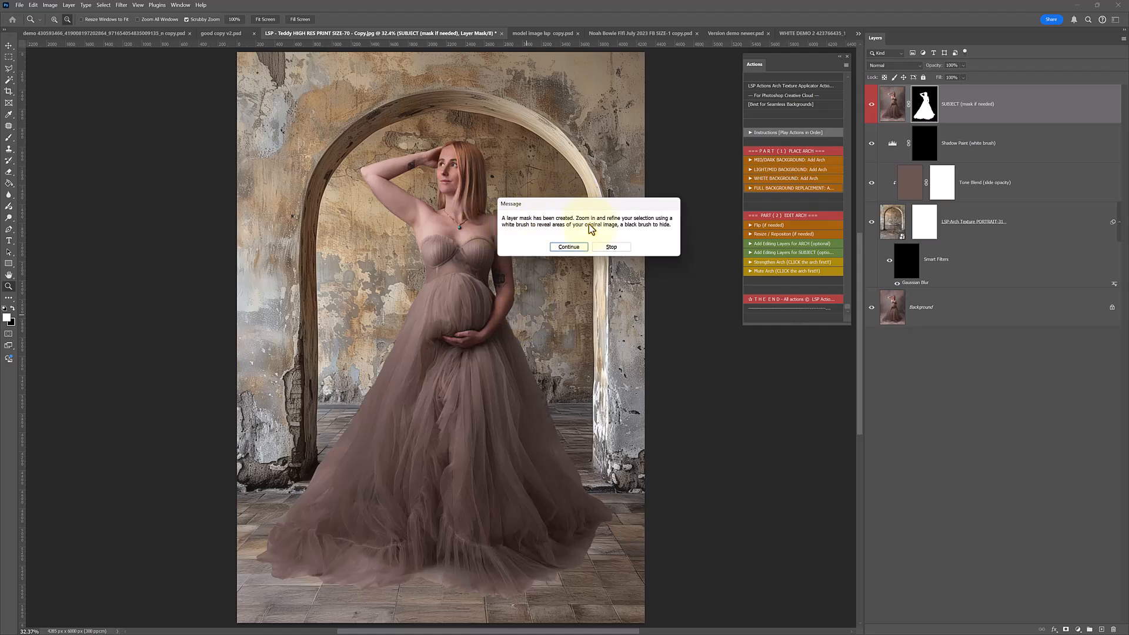
pyautogui.click(568, 249)
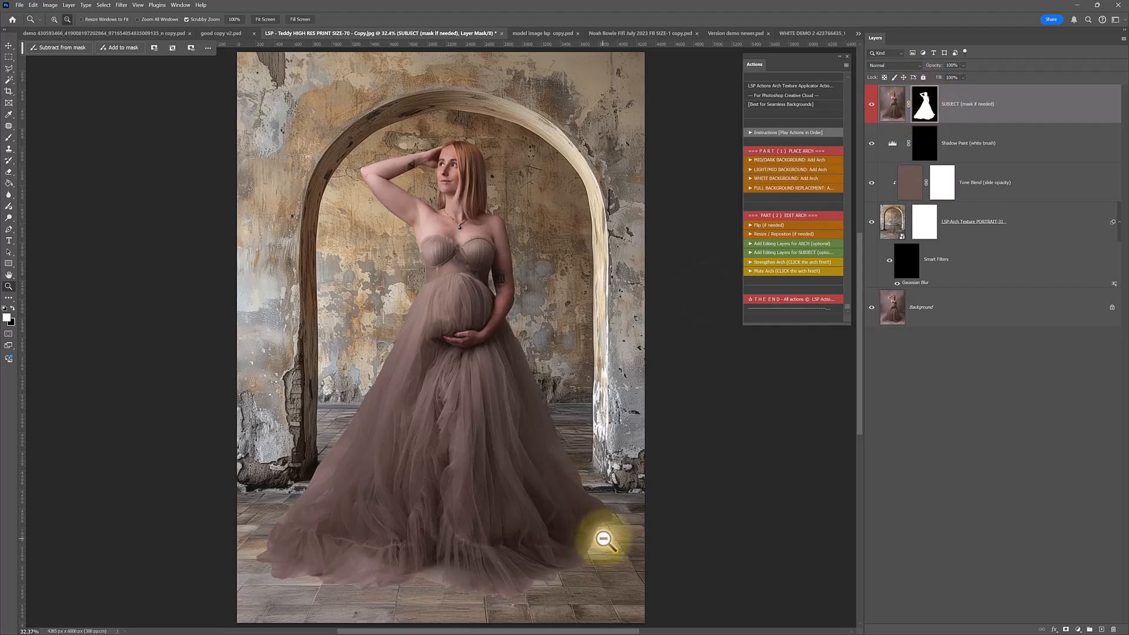
# Examine the subject's cut-out edges around the head, hair and raised arm
pyautogui.moveTo(497, 251); pyautogui.dragTo(534, 303)
pyautogui.press('b')
pyautogui.rightClick(531, 307)
pyautogui.click(582, 330)
pyautogui.click(980, 105)
pyautogui.moveTo(380, 142); pyautogui.dragTo(508, 431)
pyautogui.moveTo(478, 193); pyautogui.dragTo(446, 412)
pyautogui.moveTo(468, 337); pyautogui.dragTo(551, 396)
pyautogui.moveTo(673, 295); pyautogui.dragTo(668, 298)
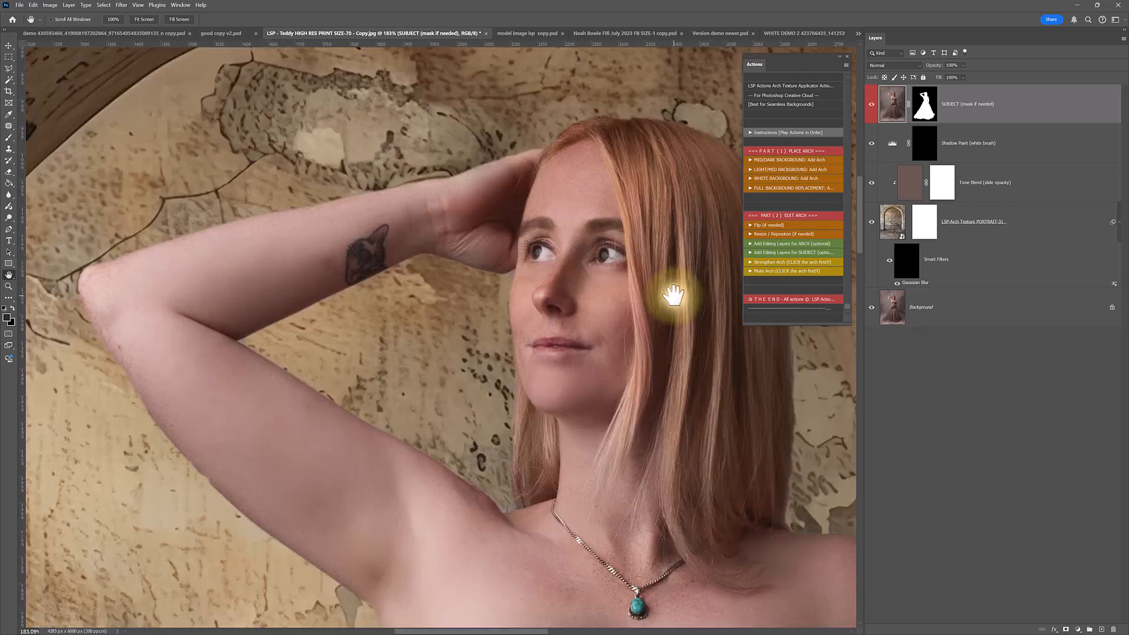
pyautogui.moveTo(615, 345); pyautogui.dragTo(599, 335)
pyautogui.scroll(8, 231, 340)
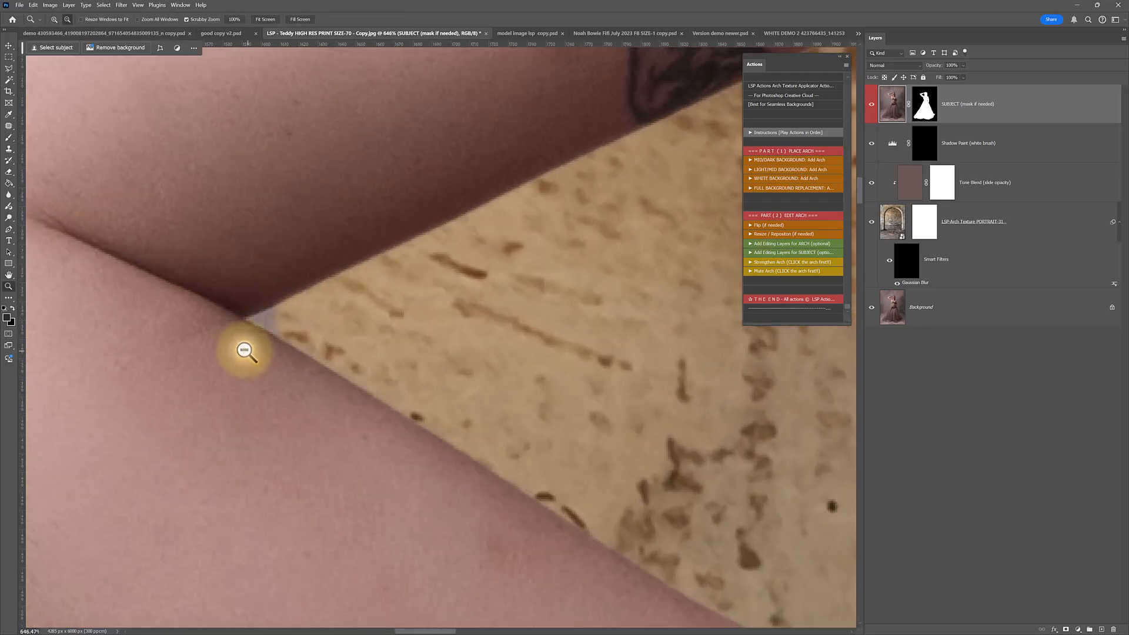
# Hide the leftover background sliver in the bend of the raised arm by painting black on the SUBJECT layer mask
pyautogui.press('b')
pyautogui.rightClick(380, 324)
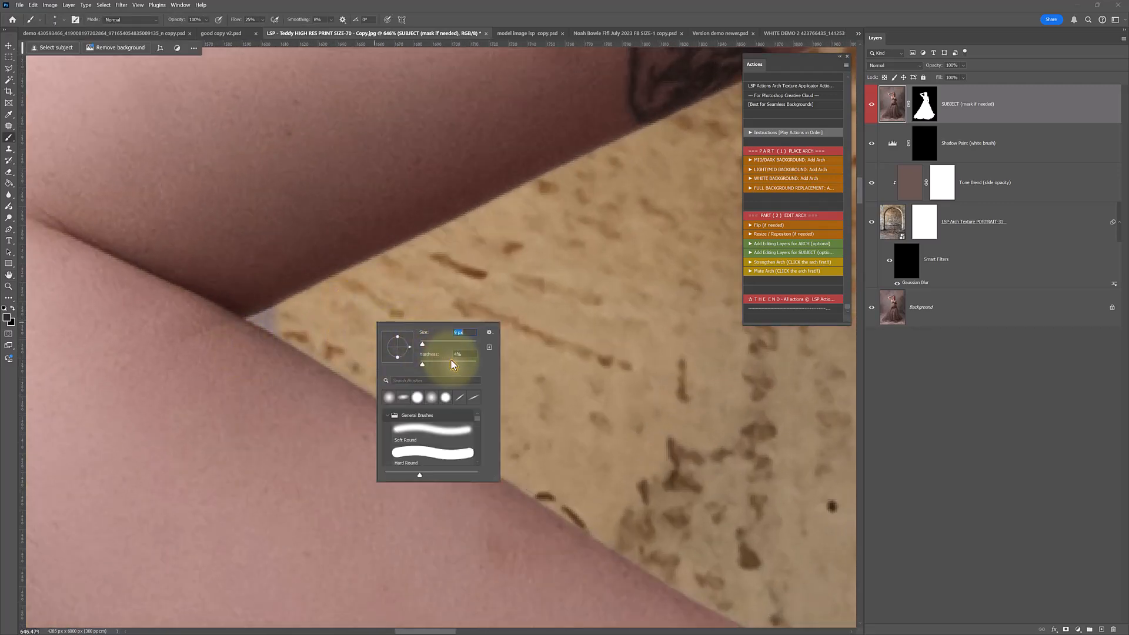
pyautogui.click(923, 105)
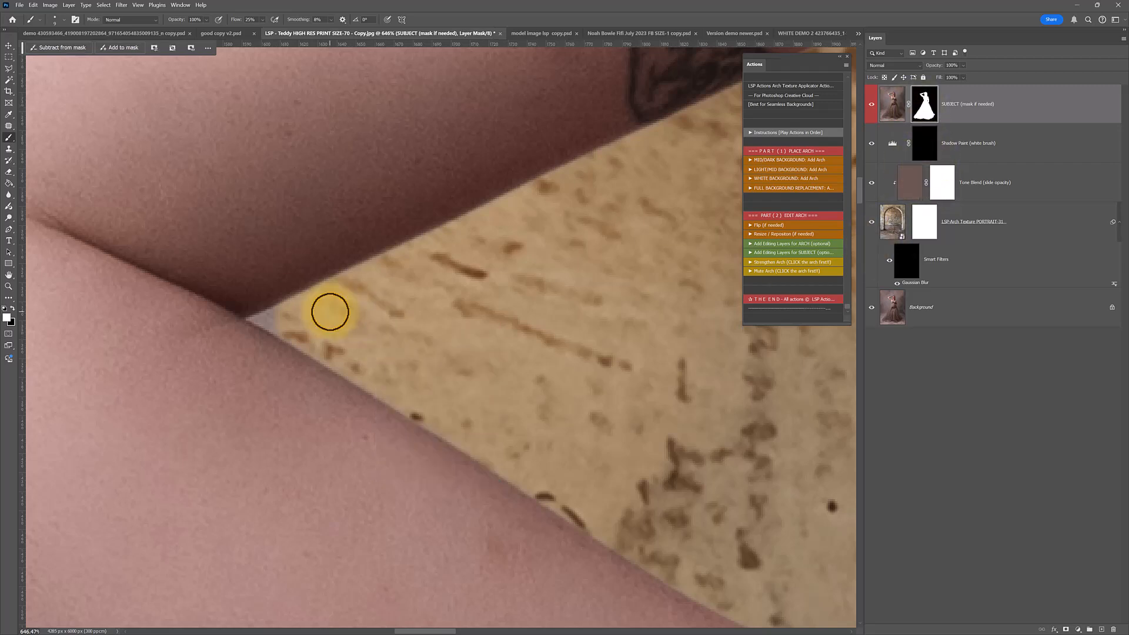
pyautogui.click(12, 309)
pyautogui.moveTo(305, 308)
pyautogui.mouseDown()
pyautogui.moveTo(258, 320)
pyautogui.moveTo(287, 333)
pyautogui.moveTo(244, 342)
pyautogui.moveTo(263, 357)
pyautogui.moveTo(218, 377)
pyautogui.moveTo(231, 405)
pyautogui.moveTo(307, 368)
pyautogui.moveTo(252, 333)
pyautogui.mouseUp()
# Restore the accidentally hidden patch of arm skin by painting white on the SUBJECT layer mask
pyautogui.press('x')
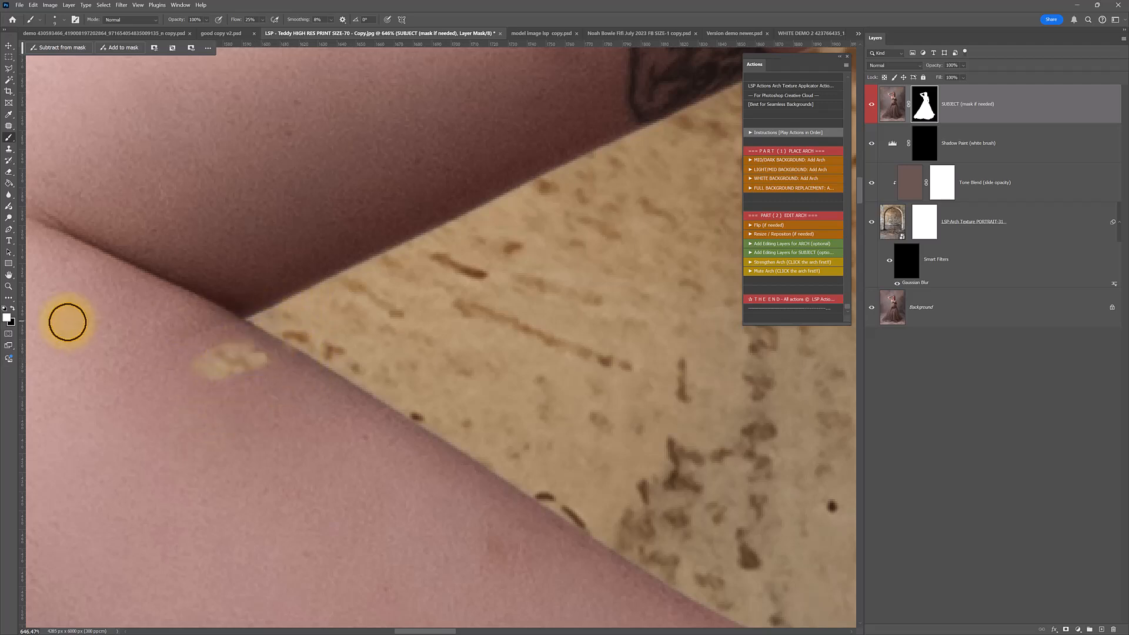
pyautogui.click(13, 312)
pyautogui.moveTo(282, 333)
pyautogui.mouseDown()
pyautogui.moveTo(262, 364)
pyautogui.moveTo(272, 365)
pyautogui.moveTo(199, 326)
pyautogui.moveTo(280, 378)
pyautogui.mouseUp()
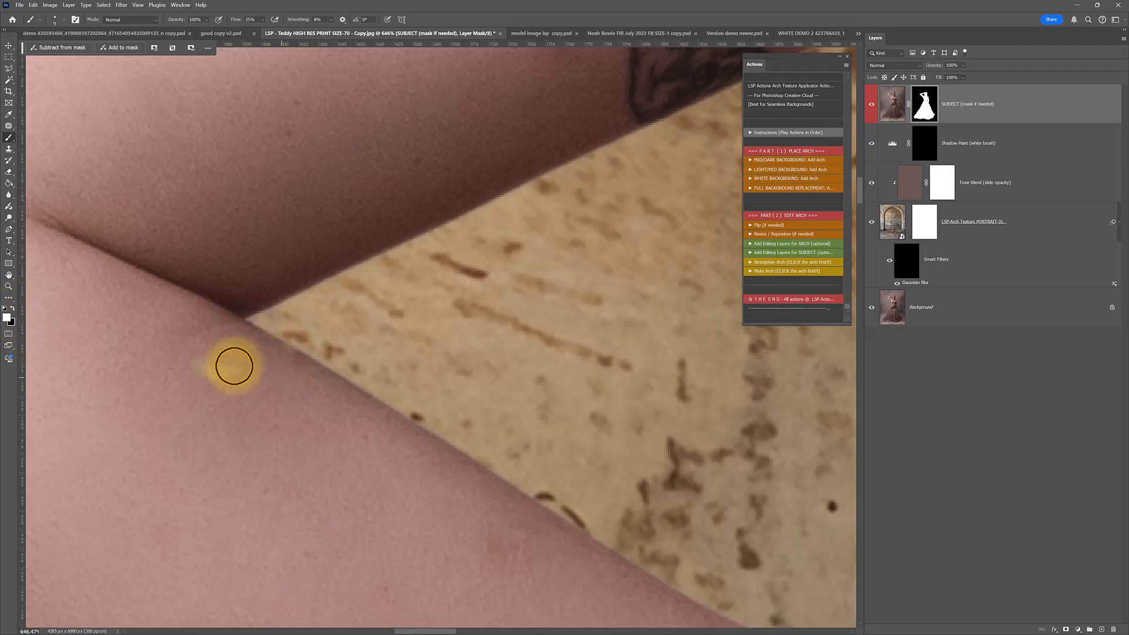
# Examine the dress's lower right hem and compare it with the SUBJECT layer mask disabled and enabled
pyautogui.press('z')
pyautogui.keyDown('alt'); pyautogui.click(237, 375); pyautogui.keyUp('alt')
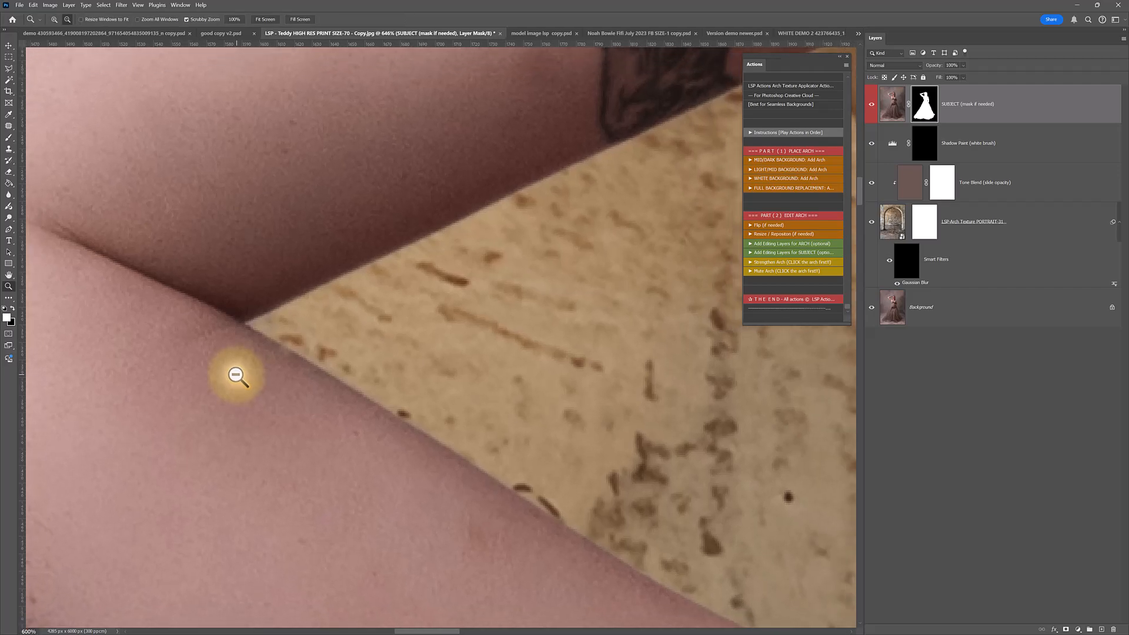
pyautogui.keyDown('alt'); pyautogui.click(236, 375); pyautogui.keyUp('alt')
pyautogui.keyDown('alt'); pyautogui.click(237, 375); pyautogui.keyUp('alt')
pyautogui.keyDown('alt'); pyautogui.click(237, 375); pyautogui.keyUp('alt')
pyautogui.keyDown('alt'); pyautogui.click(236, 375); pyautogui.keyUp('alt')
pyautogui.keyDown('alt'); pyautogui.click(236, 375); pyautogui.keyUp('alt')
pyautogui.keyDown('alt'); pyautogui.click(237, 375); pyautogui.keyUp('alt')
pyautogui.press('space')
pyautogui.moveTo(399, 478); pyautogui.dragTo(406, 318)
pyautogui.keyDown('alt'); pyautogui.click(406, 318); pyautogui.keyUp('alt')
pyautogui.keyDown('alt'); pyautogui.click(405, 318); pyautogui.keyUp('alt')
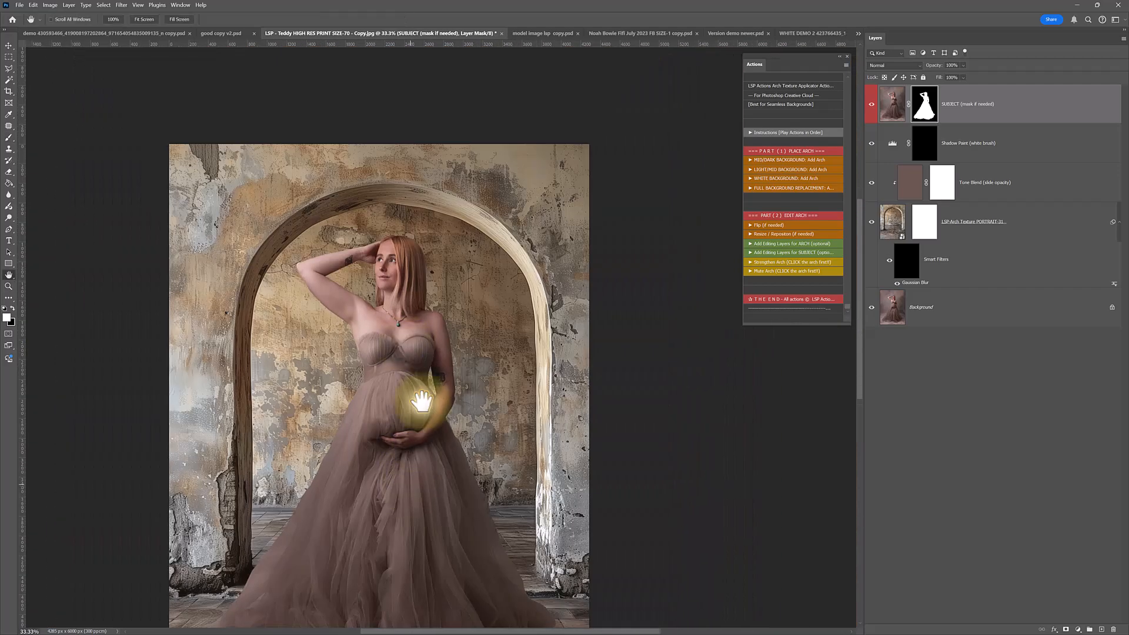
pyautogui.moveTo(410, 488); pyautogui.dragTo(418, 301)
pyautogui.moveTo(568, 464); pyautogui.dragTo(652, 436)
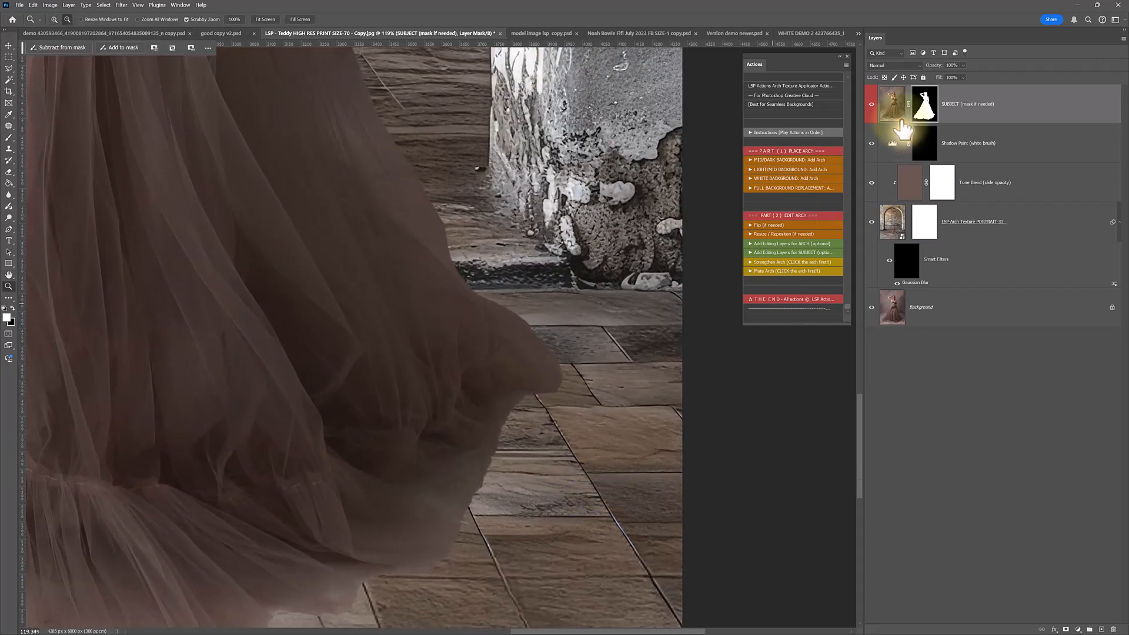
pyautogui.click(873, 106)
pyautogui.keyDown('shift'); pyautogui.click(924, 106); pyautogui.keyUp('shift')
pyautogui.keyDown('shift'); pyautogui.click(924, 105); pyautogui.keyUp('shift')
# Paint the sheer right hem back in on the SUBJECT mask with a soft 180 px brush, hiding excess original floor with black
pyautogui.press('b')
pyautogui.rightClick(504, 382)
pyautogui.moveTo(583, 421); pyautogui.dragTo(552, 424)
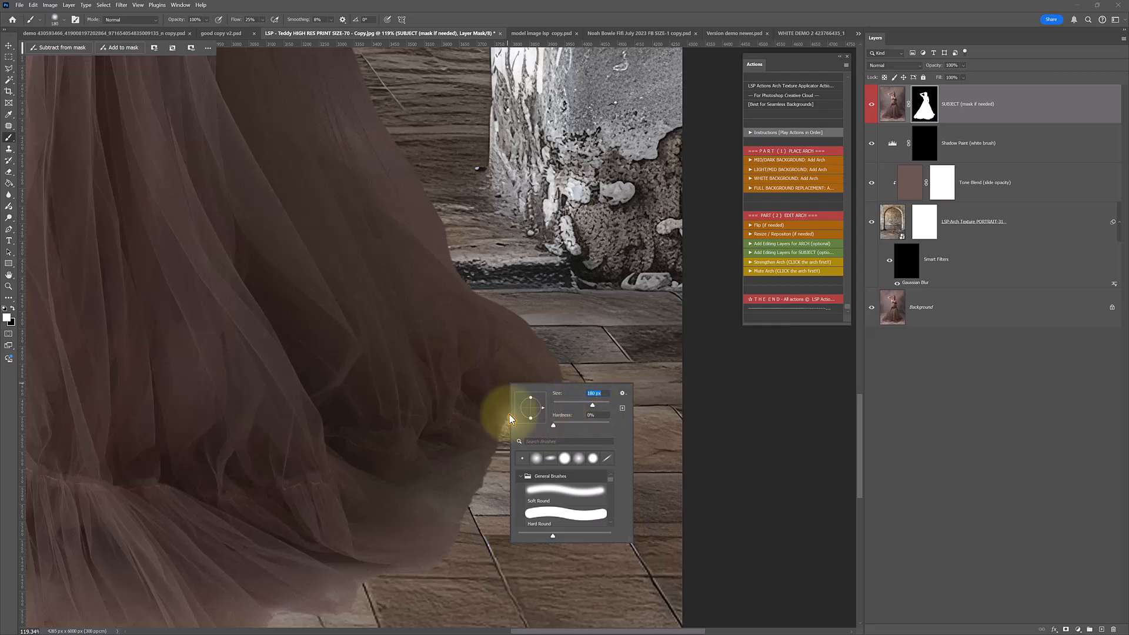
pyautogui.click(457, 428)
pyautogui.moveTo(495, 378)
pyautogui.mouseDown()
pyautogui.moveTo(573, 418)
pyautogui.moveTo(512, 366)
pyautogui.moveTo(626, 534)
pyautogui.moveTo(597, 512)
pyautogui.moveTo(587, 447)
pyautogui.moveTo(535, 444)
pyautogui.moveTo(528, 412)
pyautogui.moveTo(487, 530)
pyautogui.moveTo(435, 516)
pyautogui.moveTo(230, 594)
pyautogui.moveTo(480, 422)
pyautogui.moveTo(451, 401)
pyautogui.moveTo(508, 399)
pyautogui.moveTo(602, 475)
pyautogui.moveTo(560, 501)
pyautogui.moveTo(452, 506)
pyautogui.moveTo(561, 512)
pyautogui.moveTo(521, 385)
pyautogui.moveTo(508, 377)
pyautogui.moveTo(500, 459)
pyautogui.moveTo(438, 473)
pyautogui.mouseUp()
pyautogui.press('x')
pyautogui.moveTo(595, 542)
pyautogui.mouseDown()
pyautogui.moveTo(618, 511)
pyautogui.moveTo(576, 360)
pyautogui.moveTo(640, 465)
pyautogui.moveTo(589, 517)
pyautogui.moveTo(487, 558)
pyautogui.mouseUp()
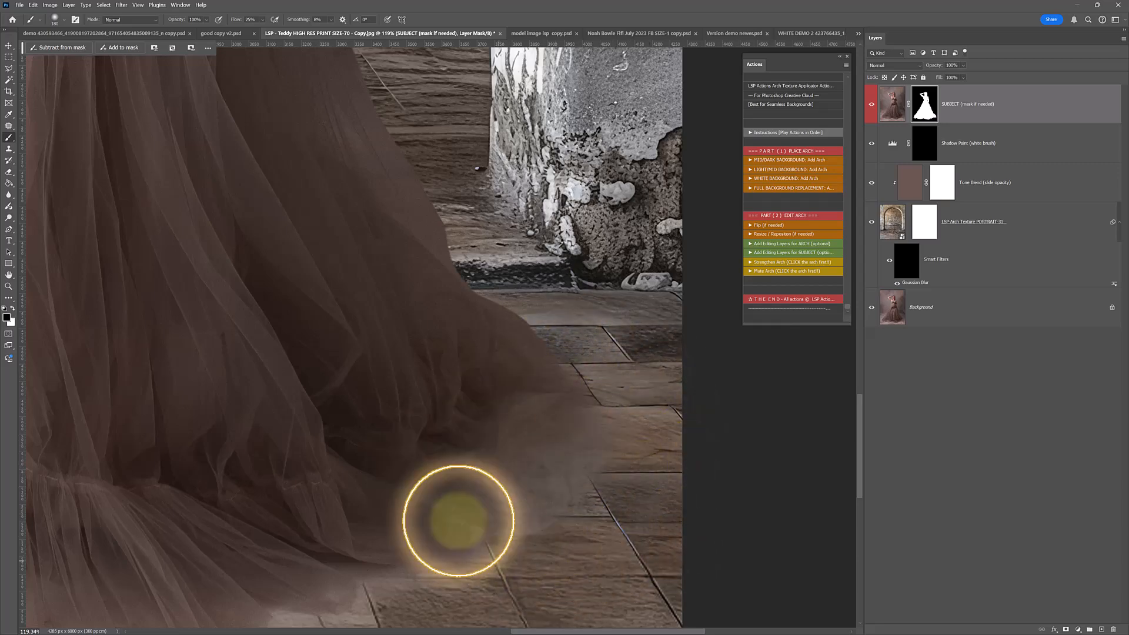
# Restore the sheer tulle along the dress's lower left hem by painting white on the SUBJECT layer mask
pyautogui.keyDown('alt'); pyautogui.click(436, 424); pyautogui.keyUp('alt')
pyautogui.keyDown('alt'); pyautogui.click(436, 423); pyautogui.keyUp('alt')
pyautogui.keyDown('alt'); pyautogui.click(436, 423); pyautogui.keyUp('alt')
pyautogui.keyDown('alt'); pyautogui.click(436, 423); pyautogui.keyUp('alt')
pyautogui.moveTo(268, 392); pyautogui.dragTo(434, 437)
pyautogui.press('x')
pyautogui.moveTo(304, 510)
pyautogui.mouseDown()
pyautogui.moveTo(279, 503)
pyautogui.moveTo(292, 512)
pyautogui.moveTo(299, 481)
pyautogui.moveTo(272, 498)
pyautogui.moveTo(314, 516)
pyautogui.moveTo(350, 512)
pyautogui.moveTo(328, 513)
pyautogui.moveTo(357, 524)
pyautogui.moveTo(438, 519)
pyautogui.moveTo(482, 531)
pyautogui.moveTo(367, 516)
pyautogui.moveTo(374, 493)
pyautogui.mouseUp()
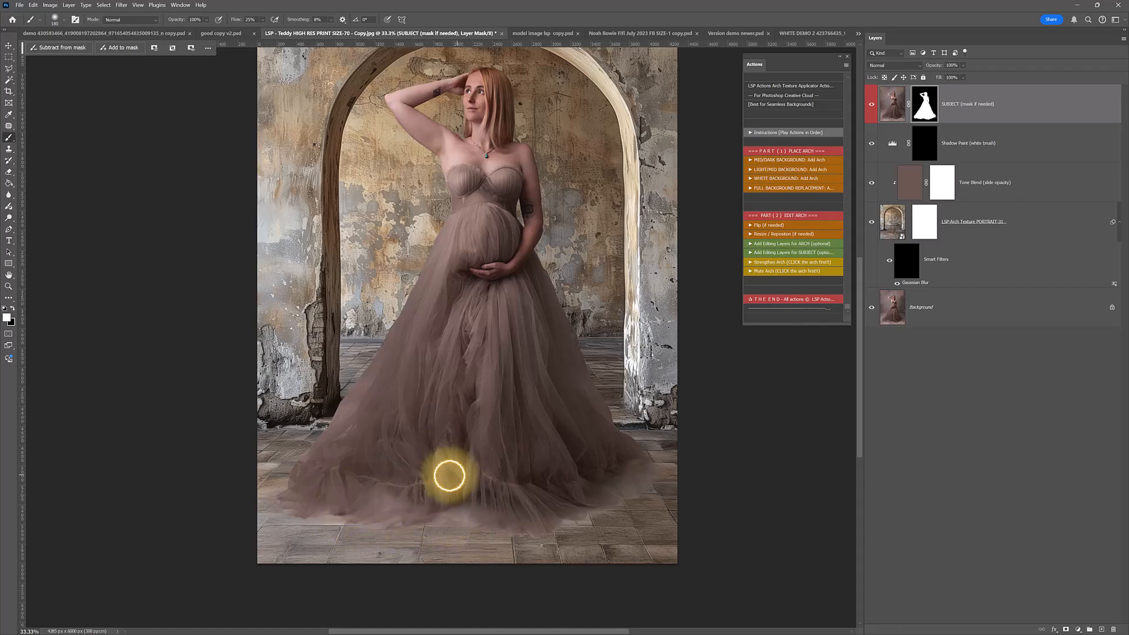
pyautogui.press('h')
pyautogui.moveTo(487, 306); pyautogui.dragTo(532, 330)
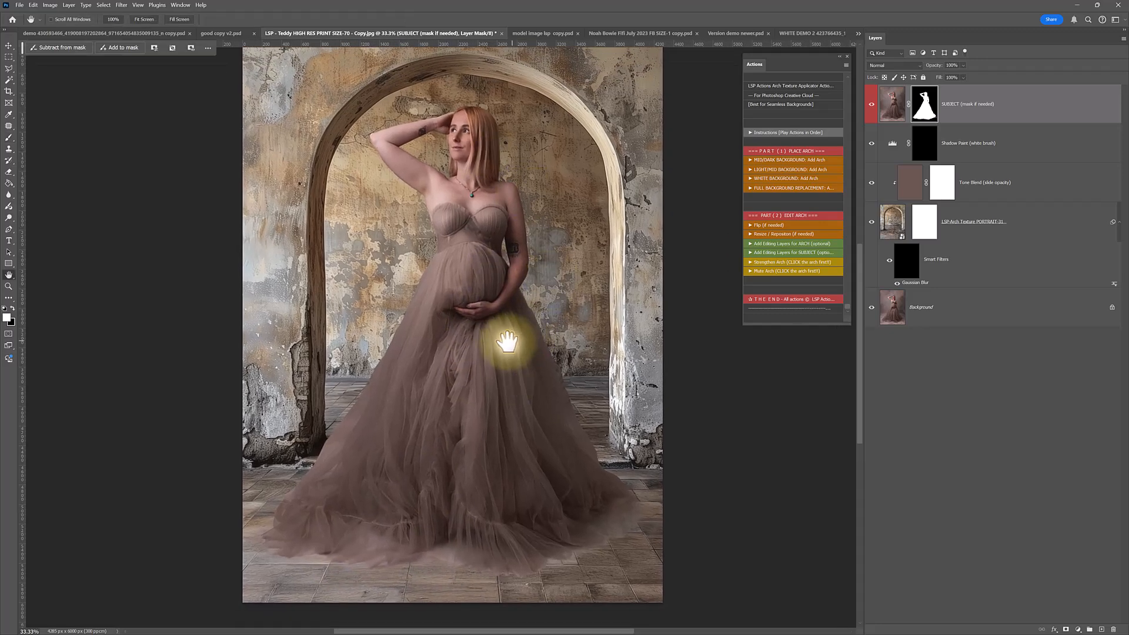
pyautogui.scroll(-1, 504, 353)
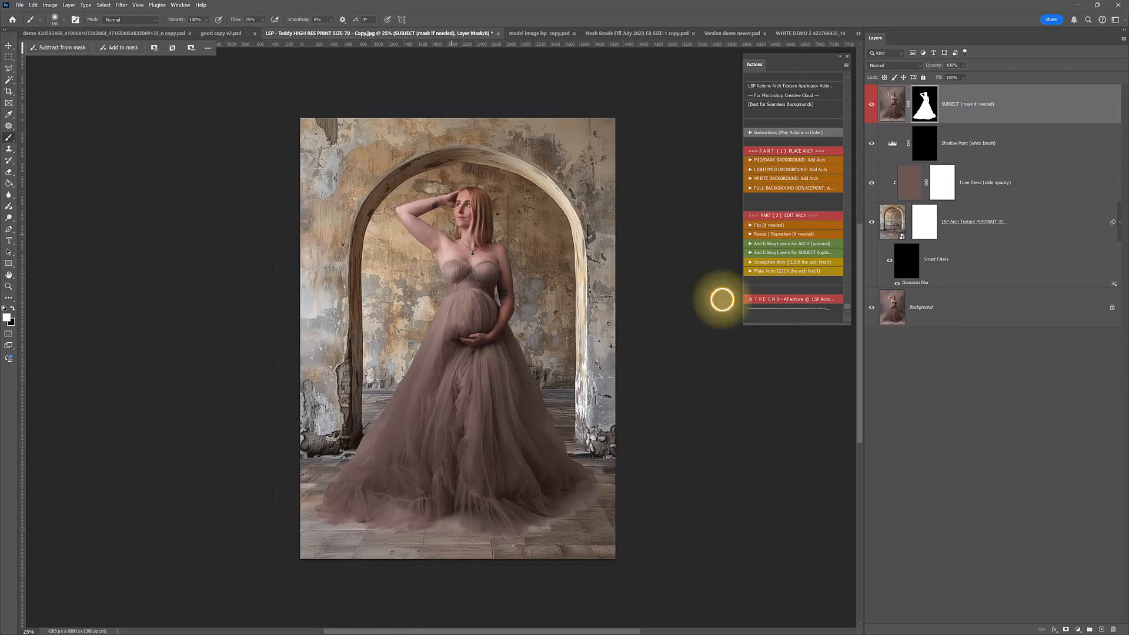
# Set the Tone Blend layer's opacity to 100% and toggle the layer's visibility to compare its effect
pyautogui.click(892, 223)
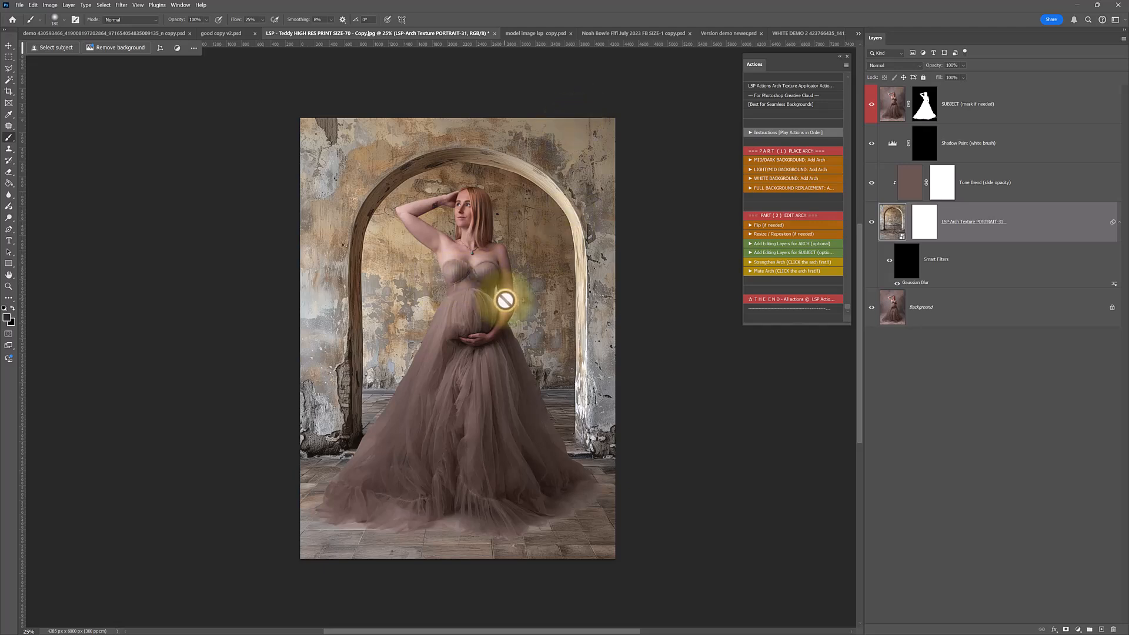
pyautogui.click(910, 180)
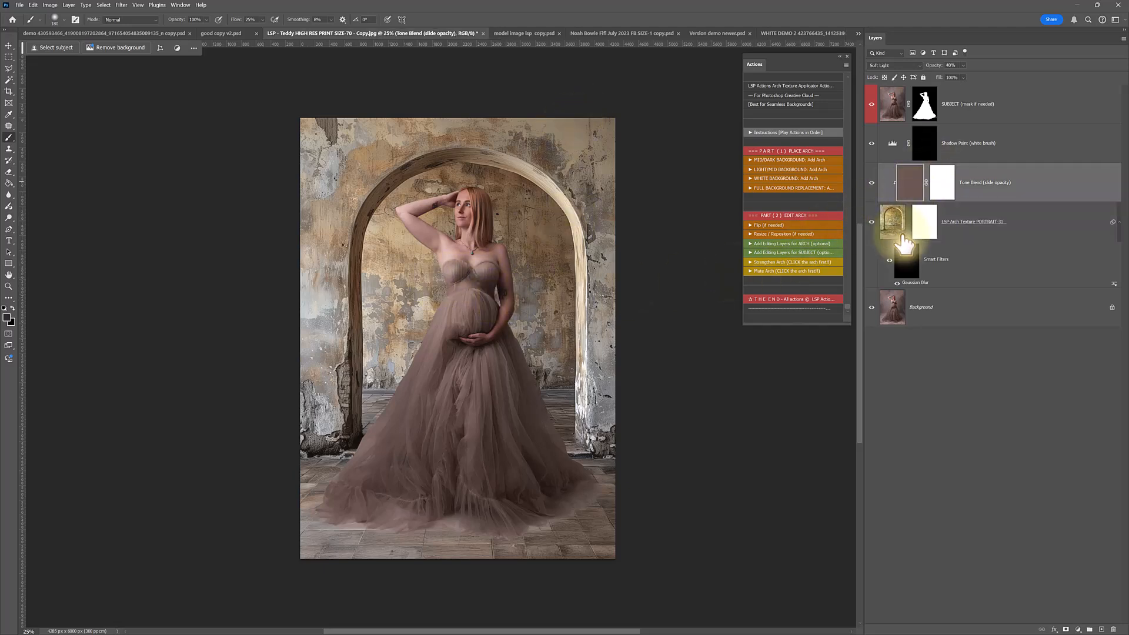
pyautogui.click(912, 185)
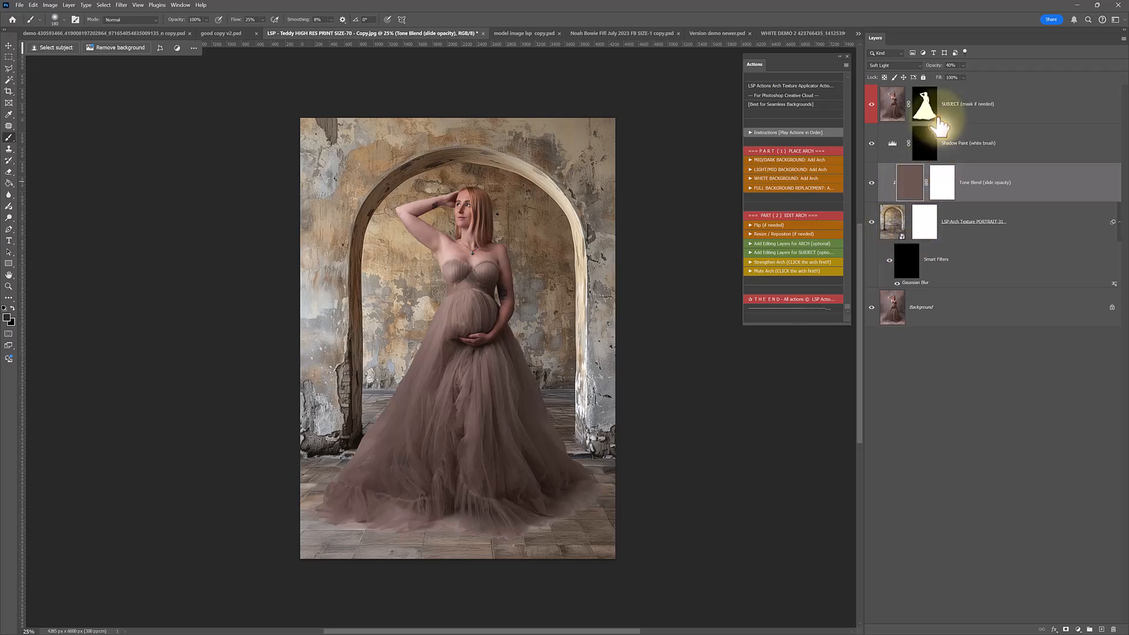
pyautogui.moveTo(969, 78); pyautogui.dragTo(1032, 124)
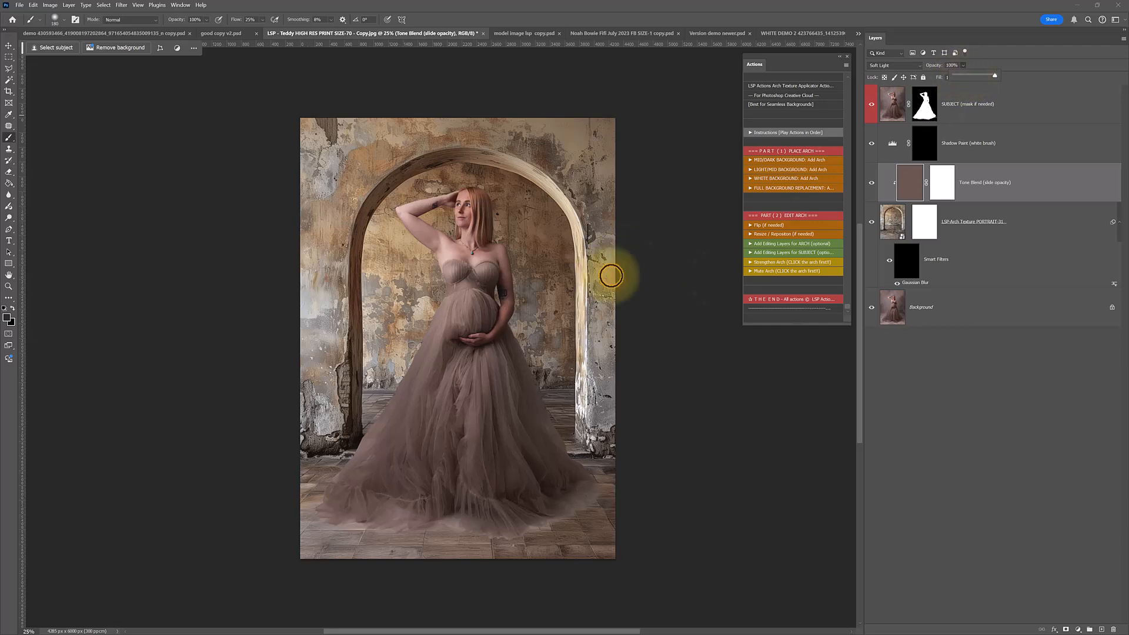
pyautogui.click(872, 183)
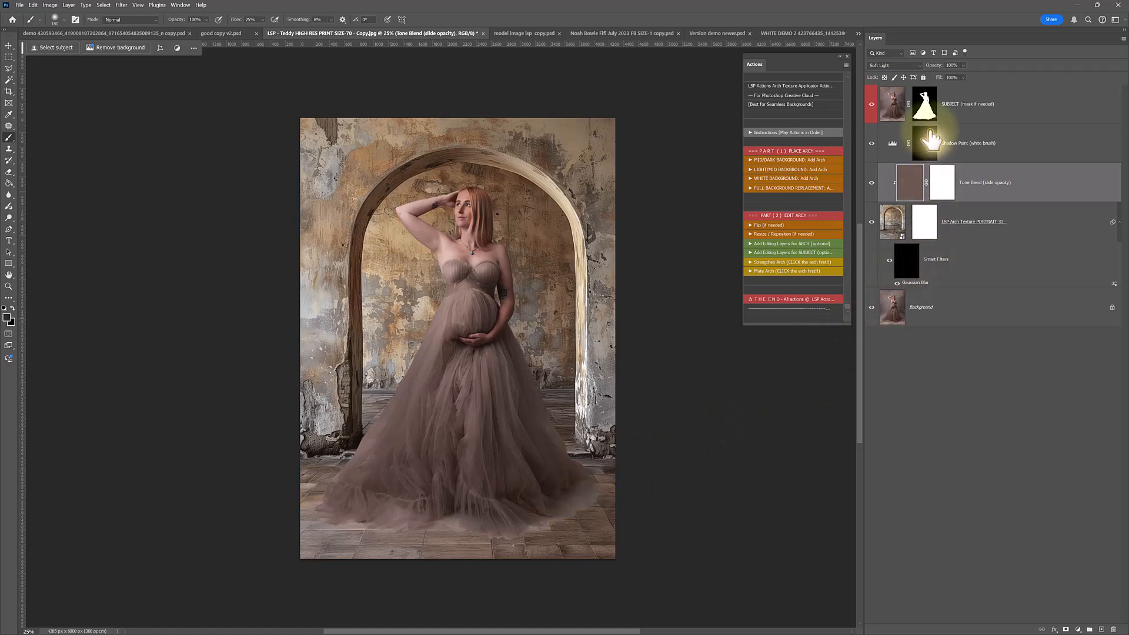
# Select the Shadow Paint layer mask and set up a 180 px Soft Round brush flattened into a thin horizontal ellipse
pyautogui.click(925, 147)
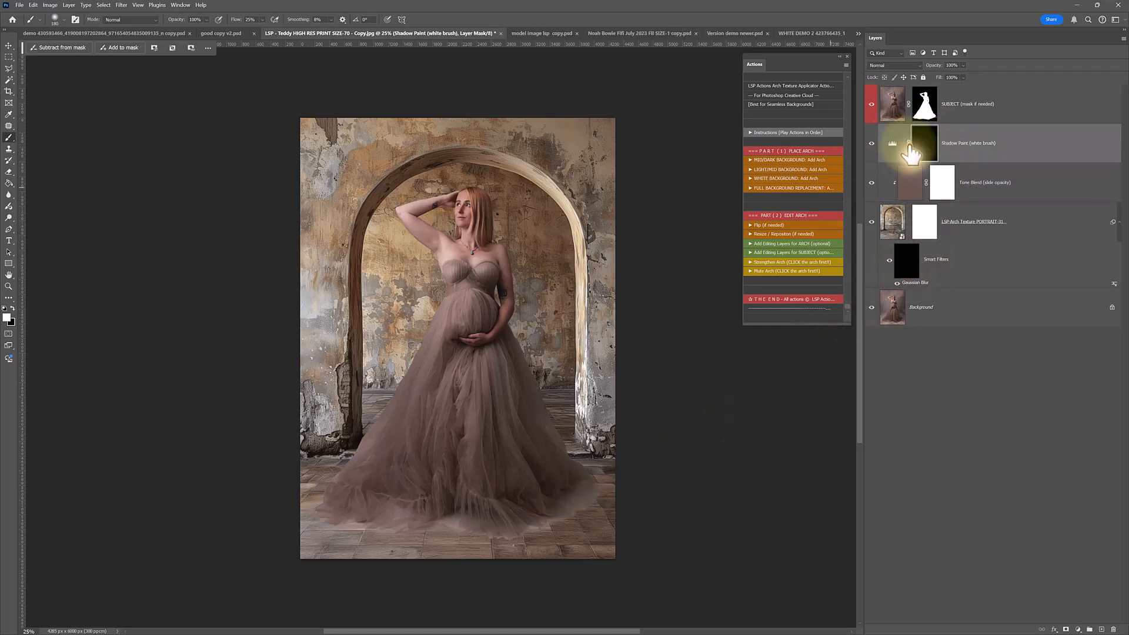
pyautogui.rightClick(476, 289)
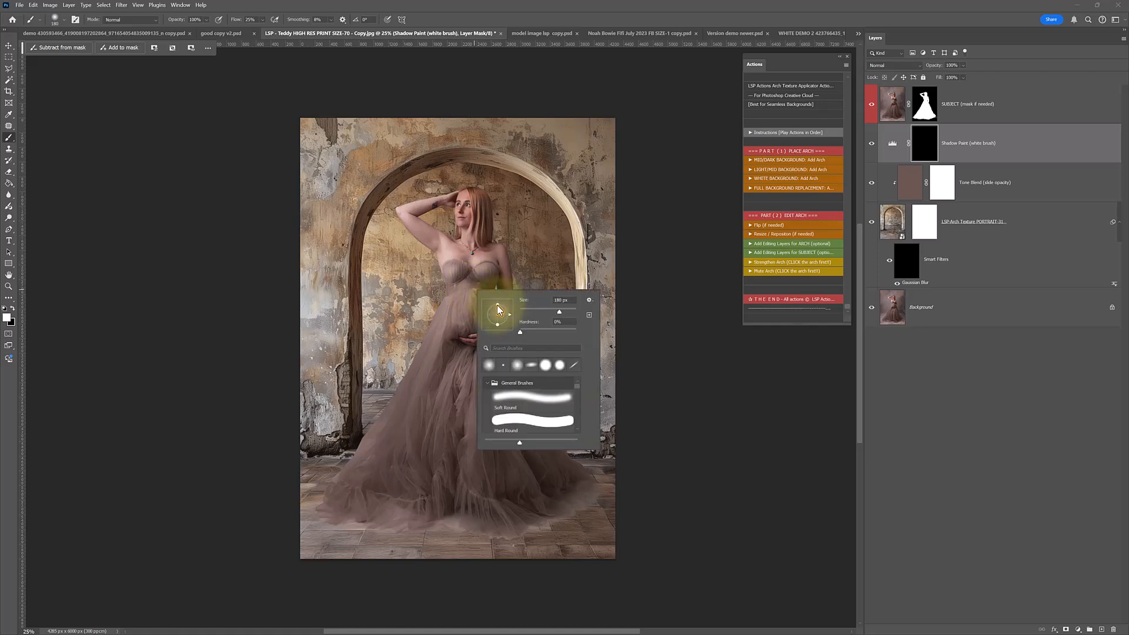
pyautogui.rightClick(511, 266)
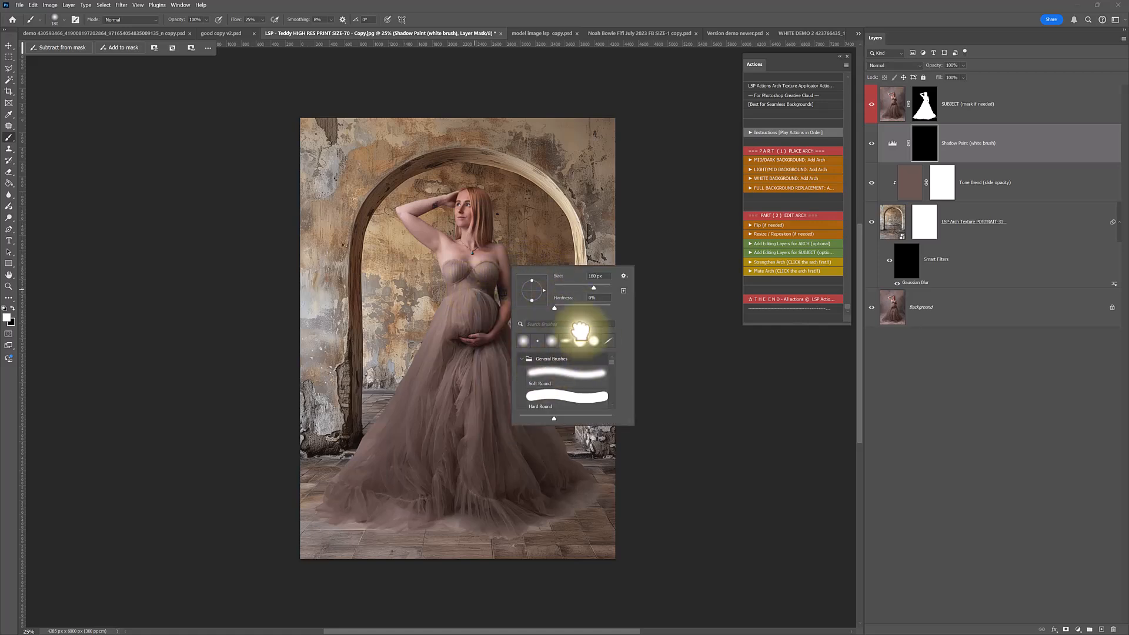
pyautogui.click(588, 341)
pyautogui.moveTo(532, 281); pyautogui.dragTo(531, 290)
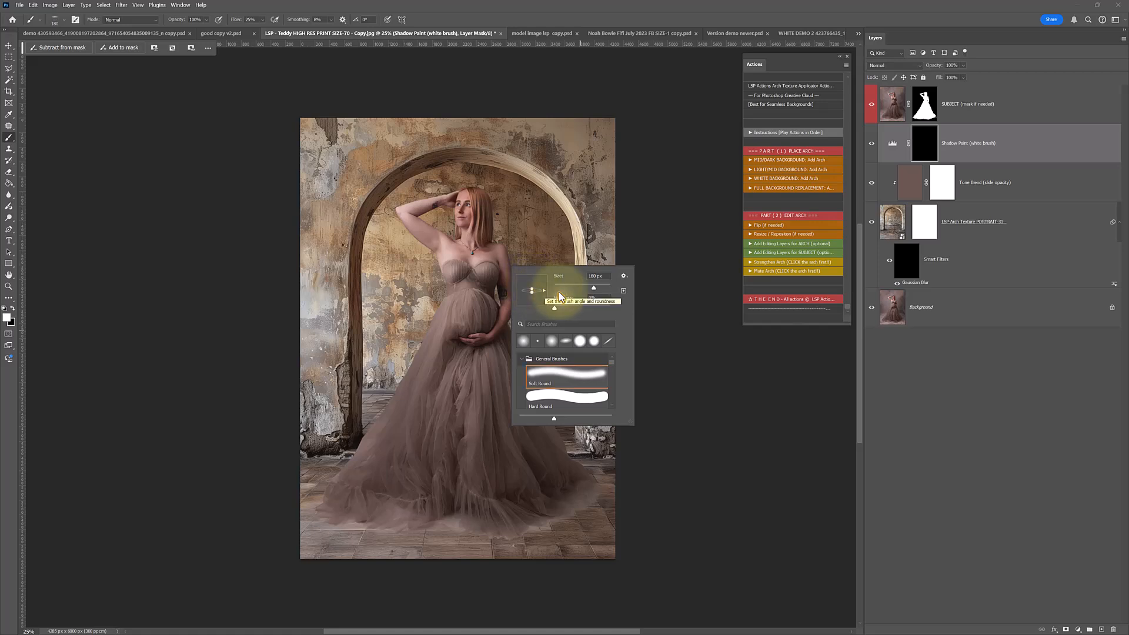
pyautogui.click(924, 143)
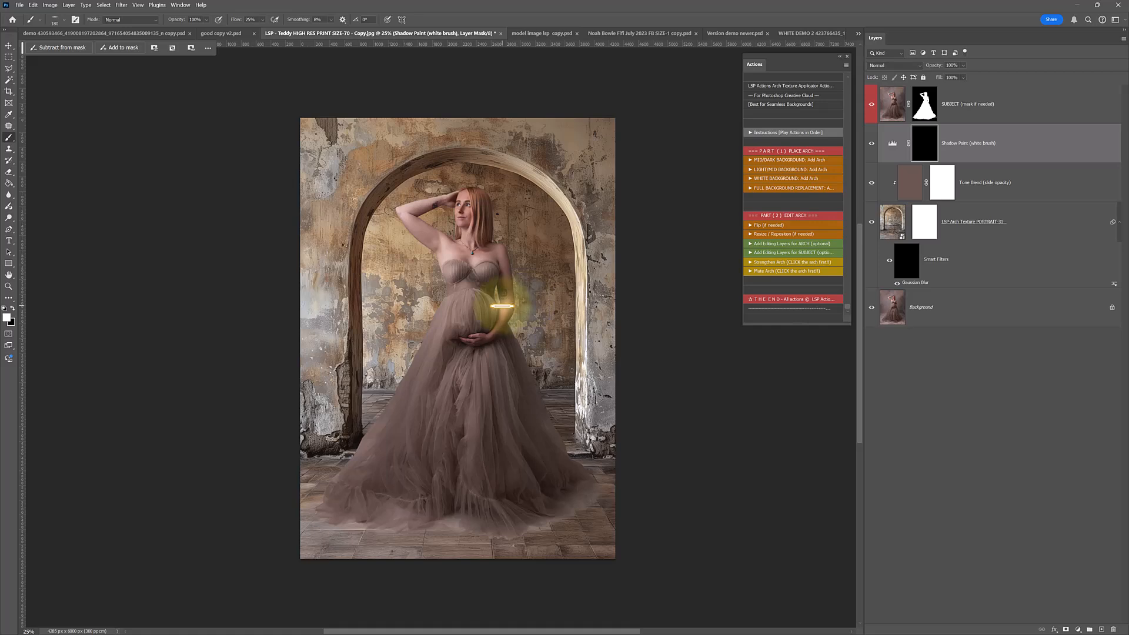
# Paint a wide soft shadow on the floor around the dress on the Shadow Paint mask with the flattened brush at 3100 px
pyautogui.rightClick(502, 306)
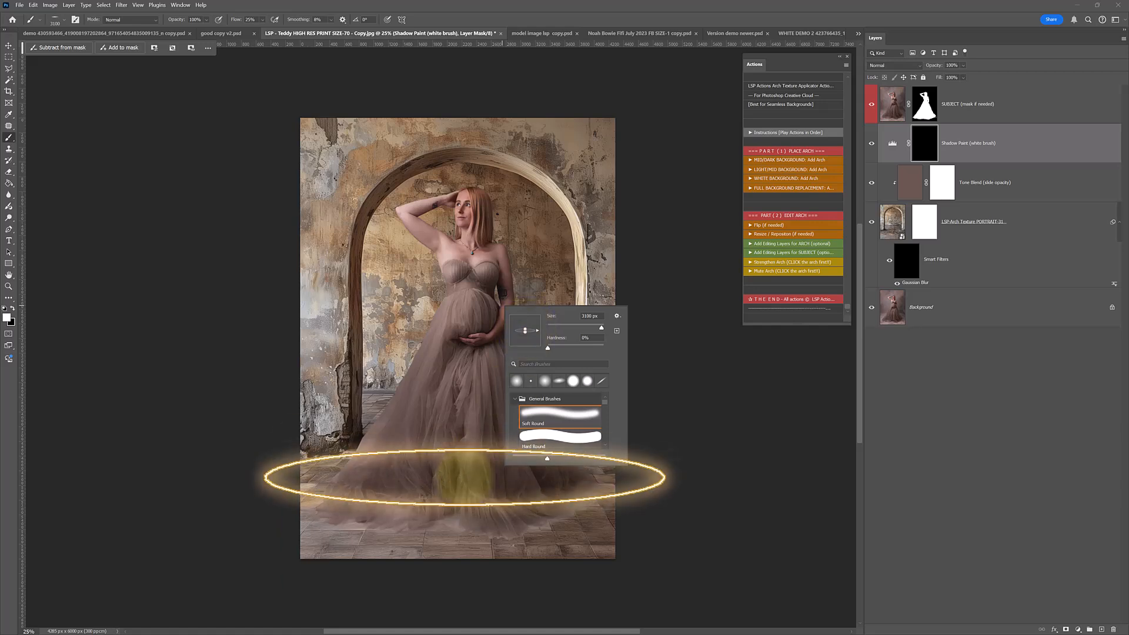
pyautogui.click(456, 490)
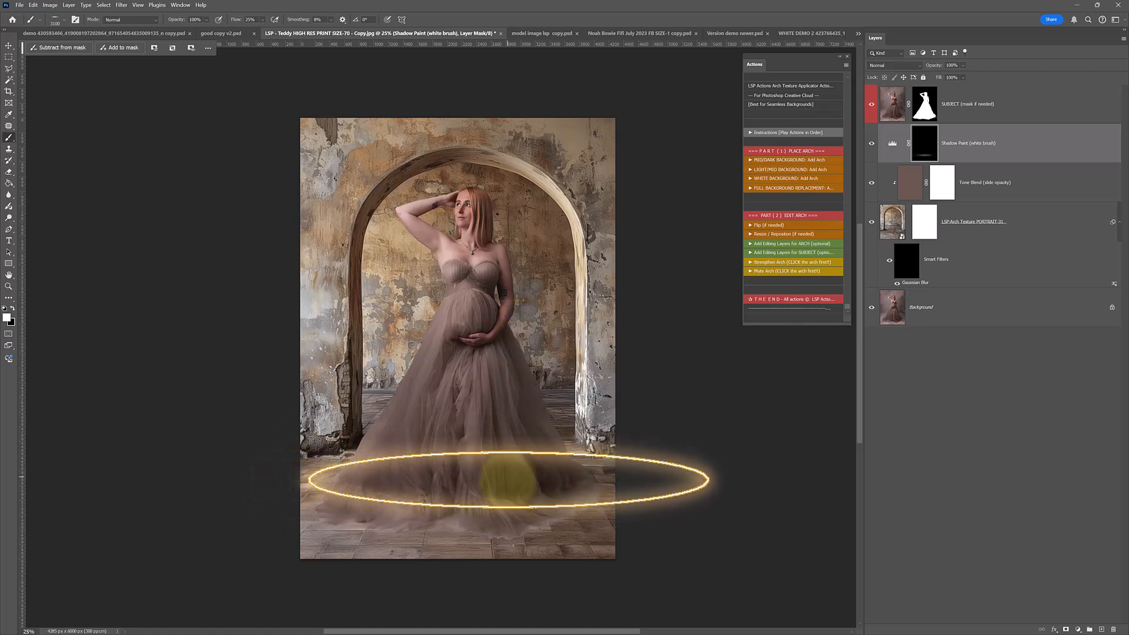
pyautogui.moveTo(498, 501)
pyautogui.mouseDown()
pyautogui.moveTo(453, 519)
pyautogui.moveTo(386, 508)
pyautogui.moveTo(564, 490)
pyautogui.mouseUp()
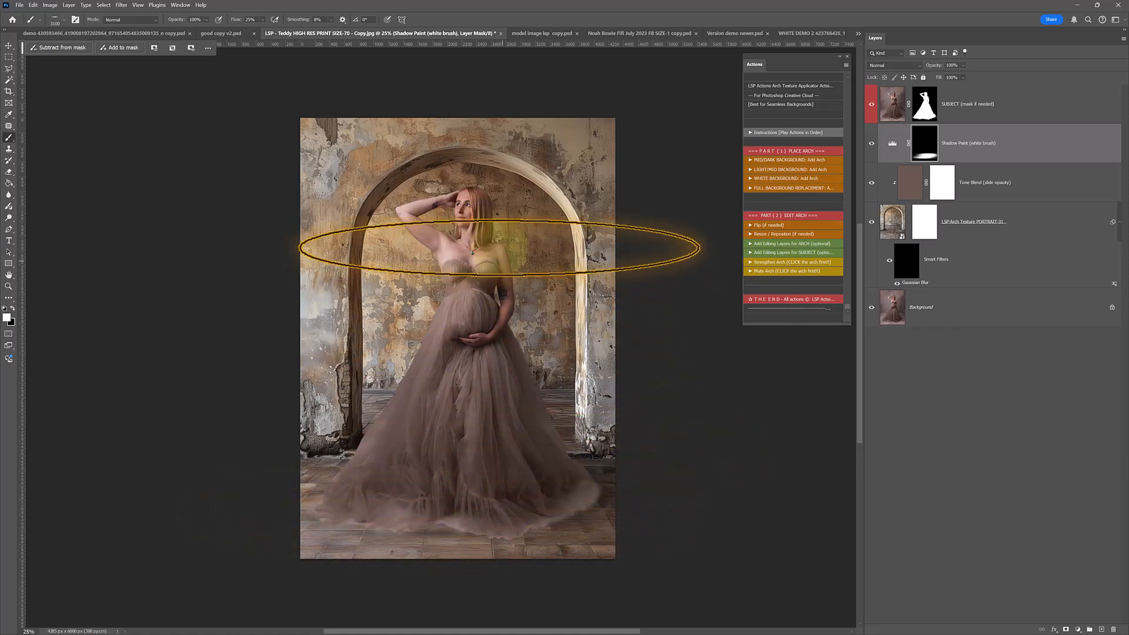
pyautogui.click(503, 402)
# Rotate the flattened brush to 62° and paint shadow on the wall inside the arch, to the right of the subject
pyautogui.rightClick(501, 401)
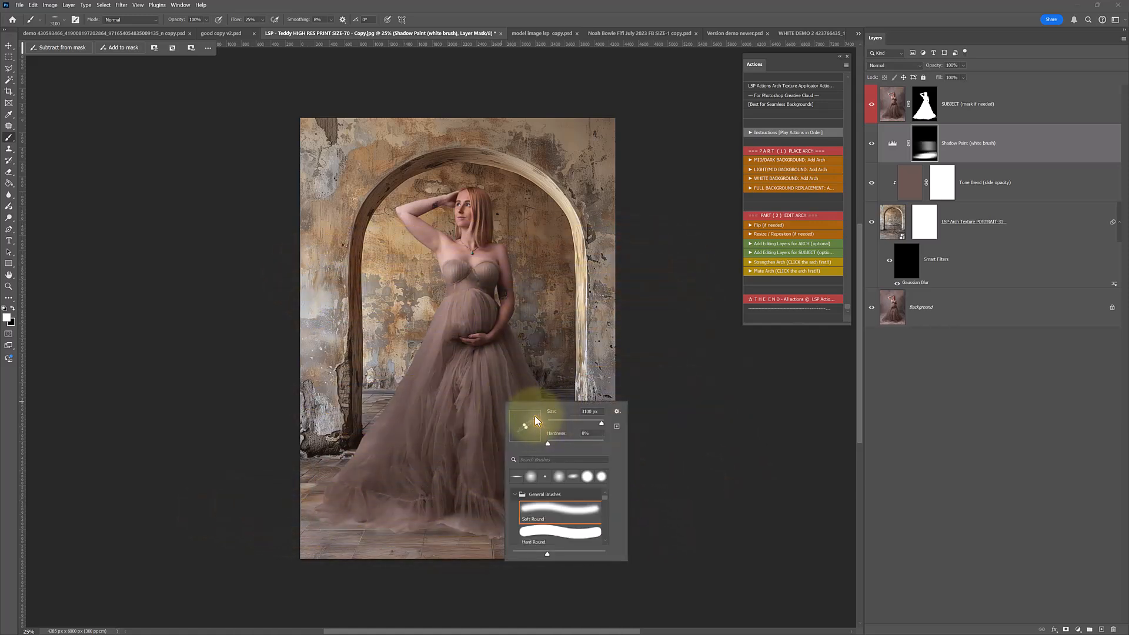
pyautogui.click(513, 335)
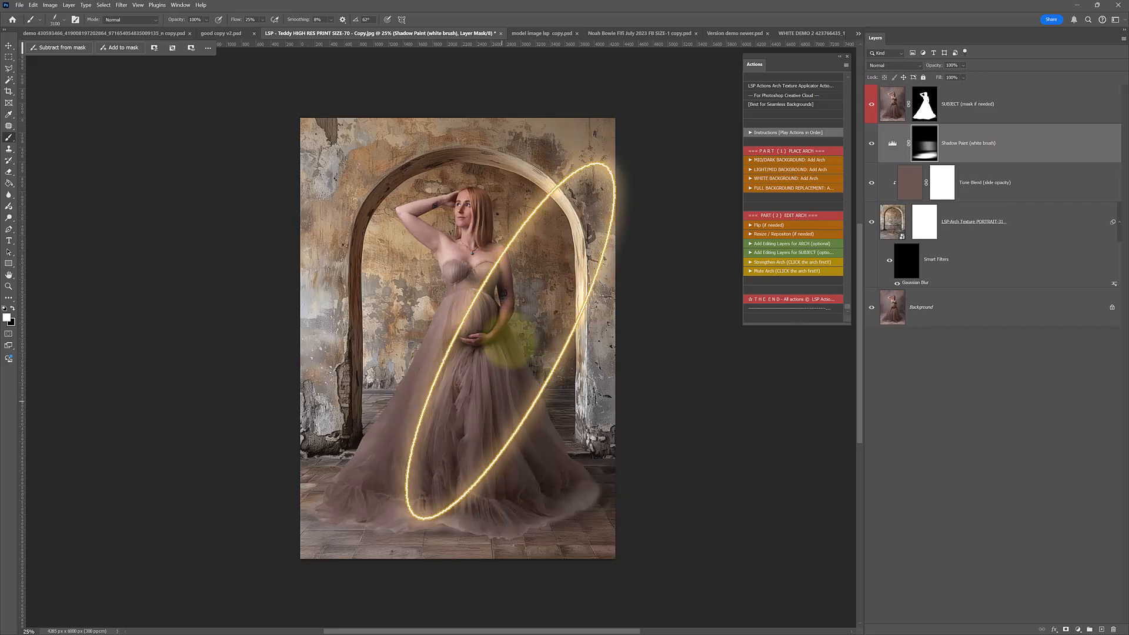
pyautogui.moveTo(523, 421)
pyautogui.mouseDown()
pyautogui.moveTo(527, 478)
pyautogui.moveTo(564, 469)
pyautogui.moveTo(592, 426)
pyautogui.moveTo(567, 297)
pyautogui.moveTo(592, 264)
pyautogui.moveTo(579, 484)
pyautogui.mouseUp()
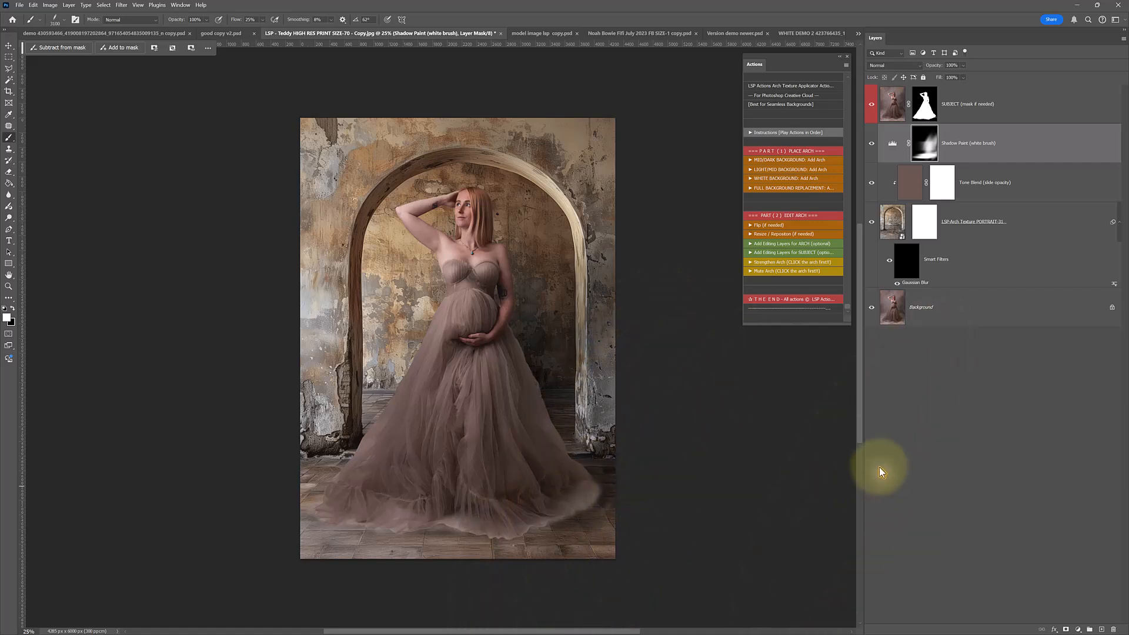
# Run Add Editing Layers for SUBJECT on the arch smart object and move the Paint on Dark layer above the SUBJECT layer
pyautogui.click(958, 103)
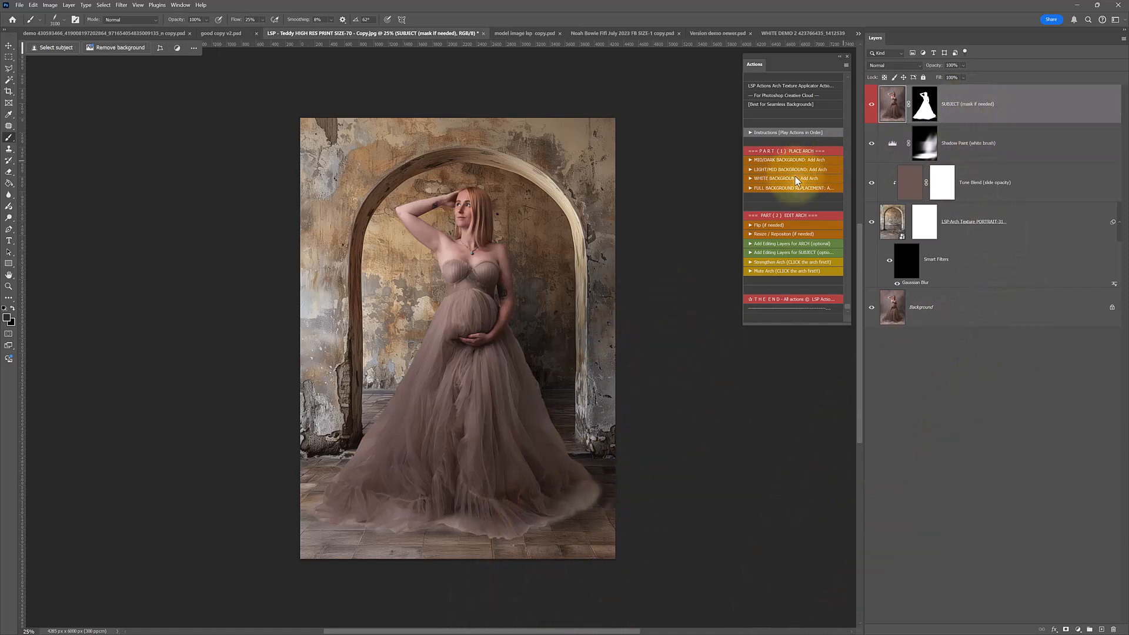
pyautogui.click(890, 224)
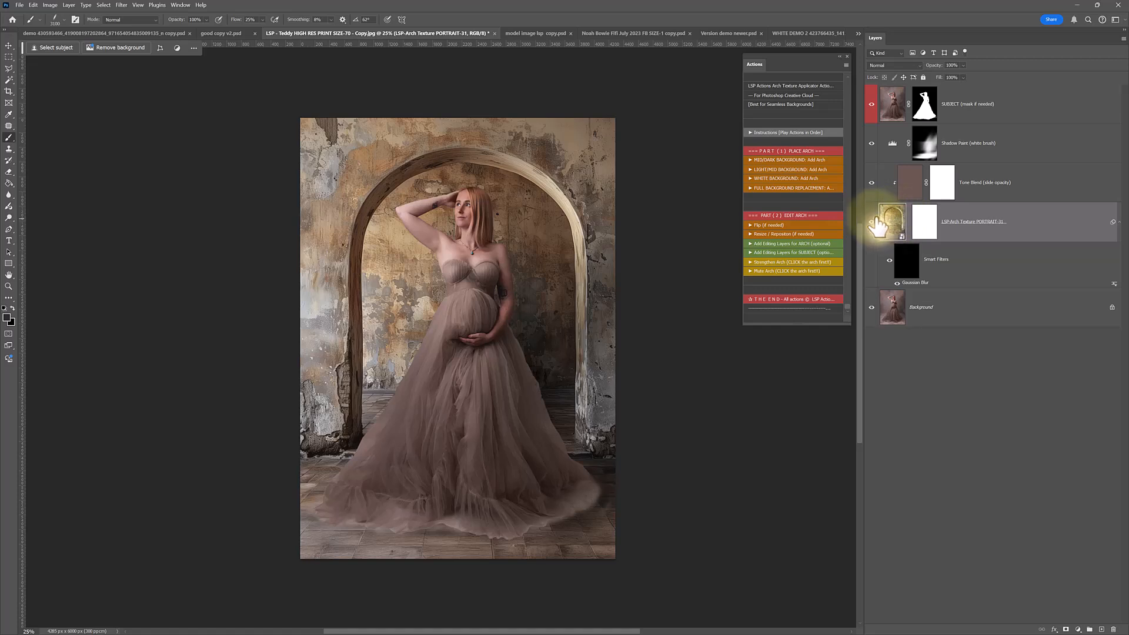
pyautogui.click(784, 254)
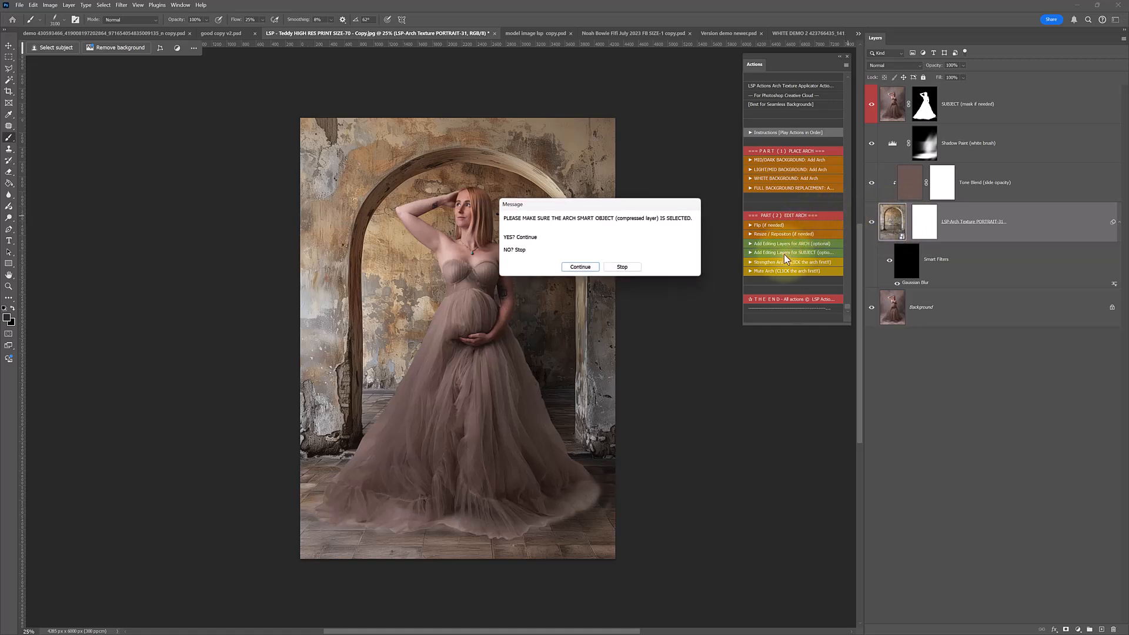
pyautogui.click(580, 269)
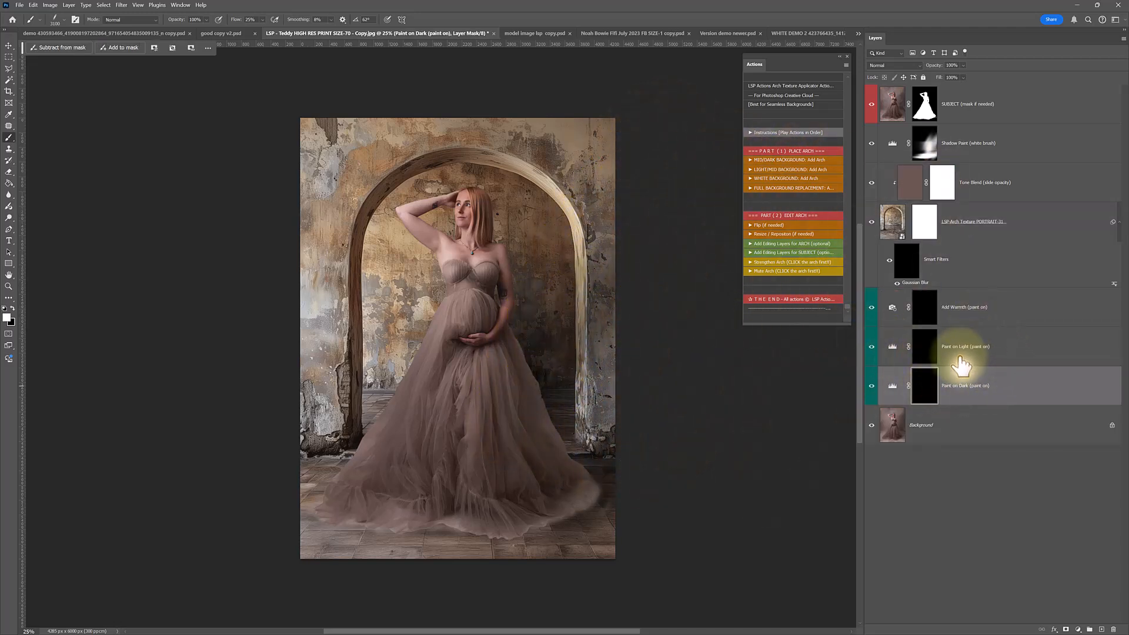
pyautogui.moveTo(991, 400)
pyautogui.mouseDown()
pyautogui.moveTo(978, 118)
pyautogui.moveTo(961, 94)
pyautogui.mouseUp()
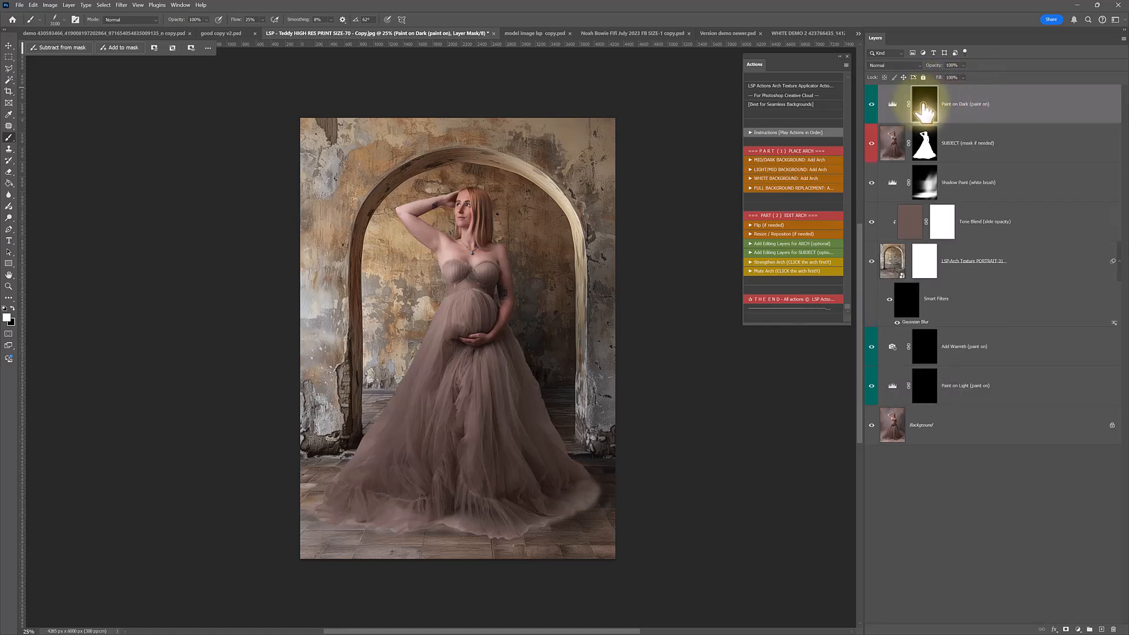
# Darken the dress's lower right side and hem on the Paint on Dark mask, re-angling the flattened brush to follow the dress
pyautogui.moveTo(534, 411)
pyautogui.mouseDown()
pyautogui.moveTo(524, 355)
pyautogui.moveTo(514, 404)
pyautogui.moveTo(550, 458)
pyautogui.mouseUp()
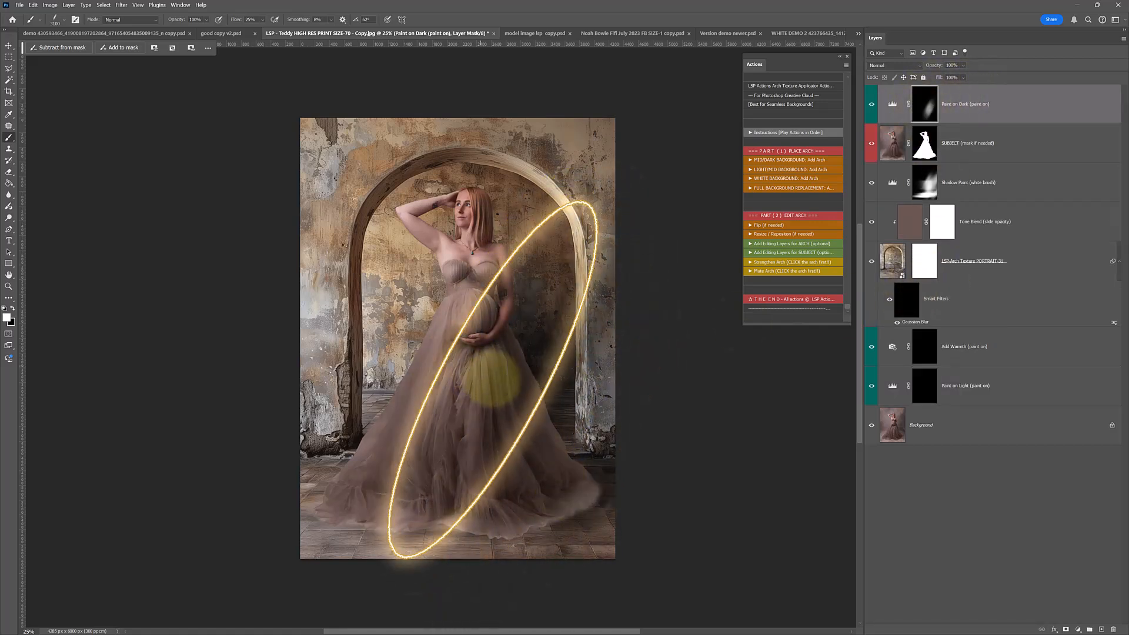
pyautogui.moveTo(647, 515); pyautogui.dragTo(560, 479)
pyautogui.rightClick(542, 468)
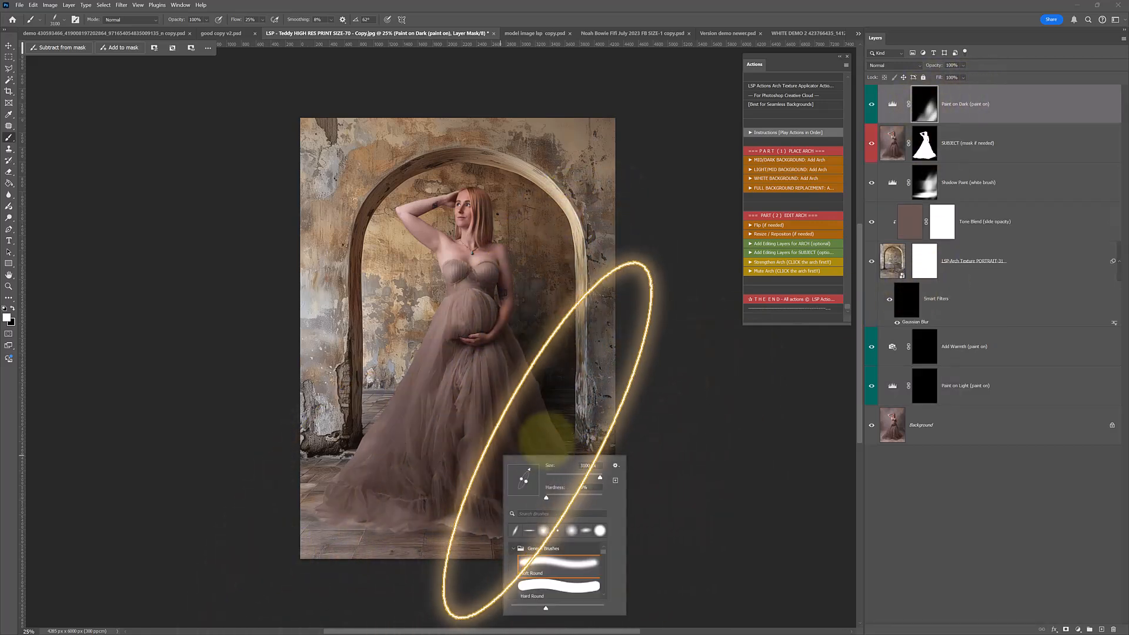
pyautogui.moveTo(537, 483)
pyautogui.mouseDown()
pyautogui.moveTo(454, 517)
pyautogui.moveTo(479, 486)
pyautogui.moveTo(556, 509)
pyautogui.mouseUp()
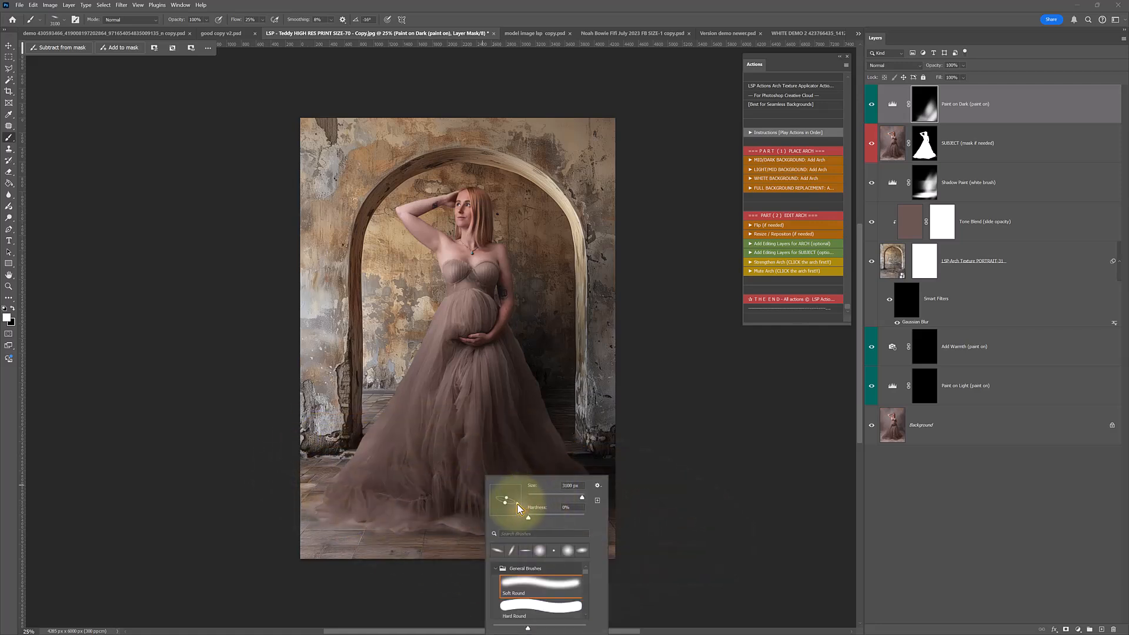
pyautogui.click(459, 518)
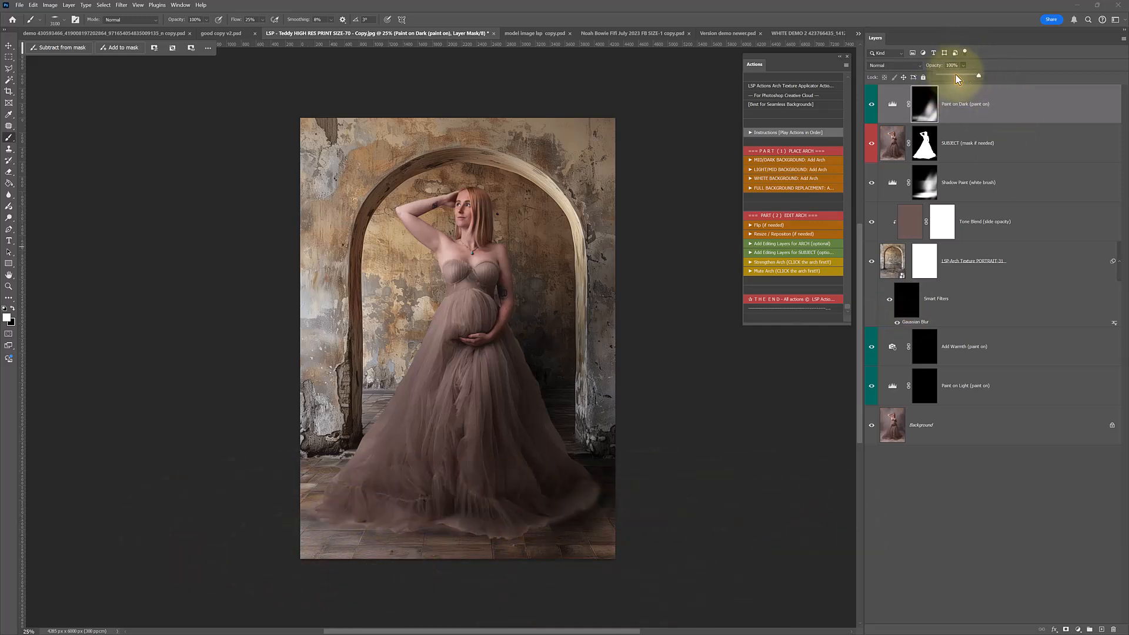
# Clip the Paint on Dark layer to the SUBJECT layer and lower its opacity to 25%
pyautogui.moveTo(940, 75); pyautogui.dragTo(954, 75)
pyautogui.rightClick(974, 93)
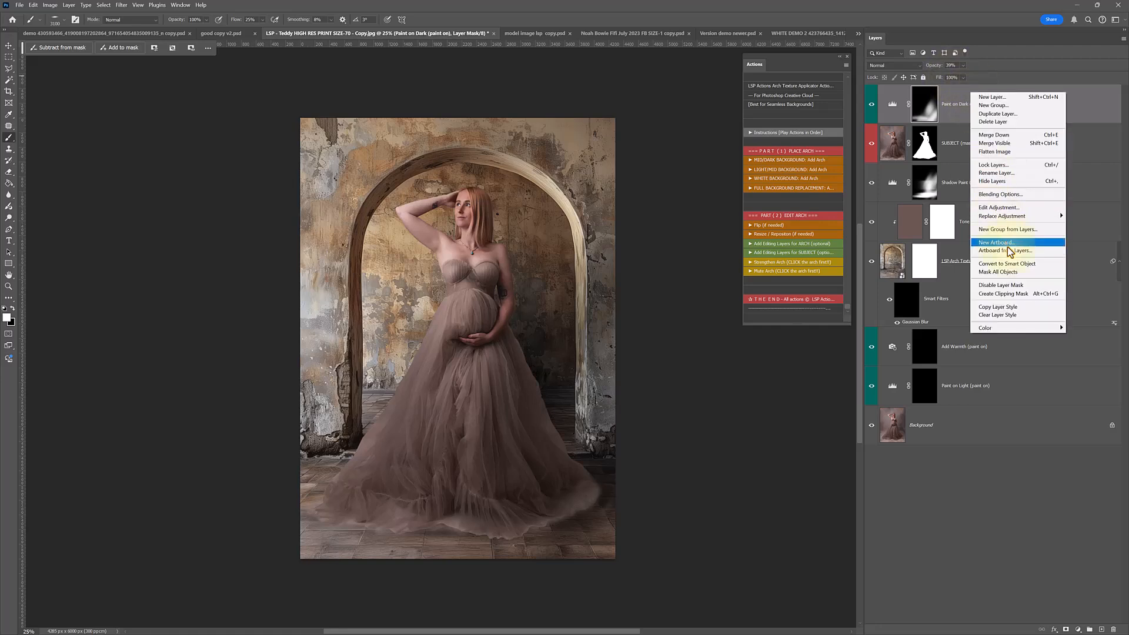
pyautogui.click(1010, 294)
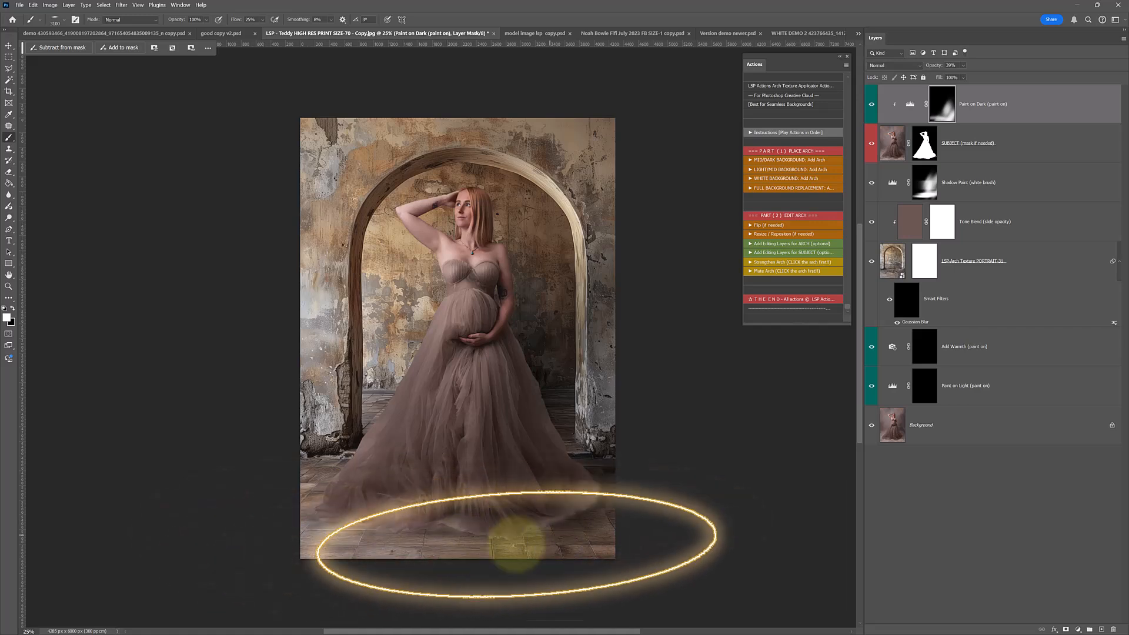
pyautogui.moveTo(964, 68); pyautogui.dragTo(965, 76)
# Paint white along the bottom of the SUBJECT mask to restore the original floor, and toggle Paint on Dark to compare
pyautogui.click(925, 143)
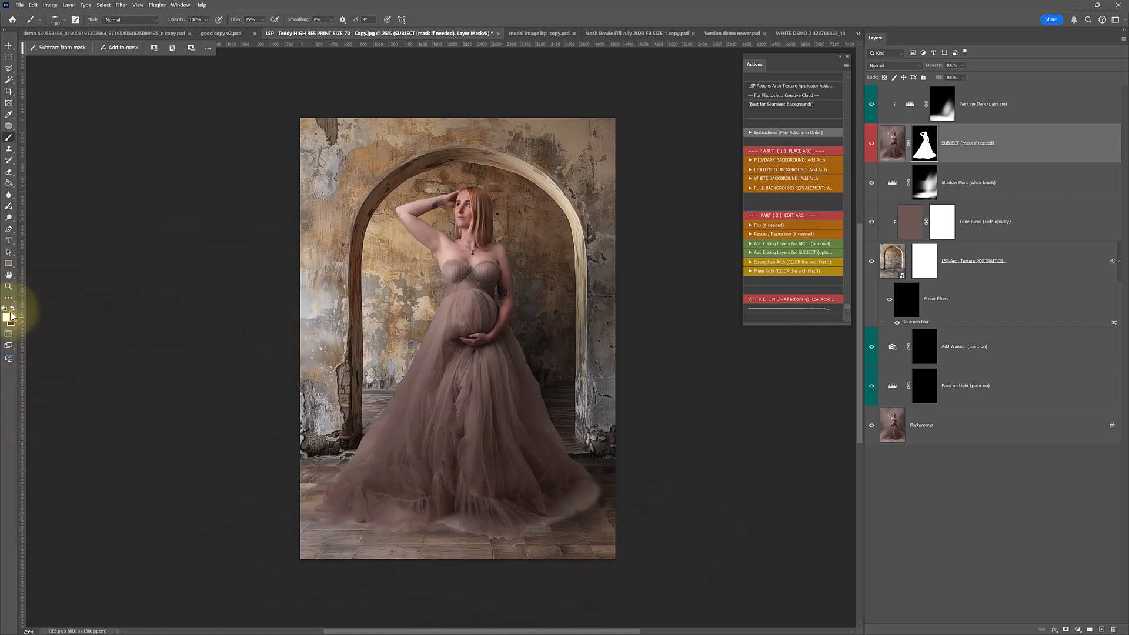
pyautogui.moveTo(371, 520)
pyautogui.mouseDown()
pyautogui.moveTo(452, 538)
pyautogui.moveTo(554, 519)
pyautogui.moveTo(320, 483)
pyautogui.moveTo(535, 468)
pyautogui.moveTo(560, 479)
pyautogui.moveTo(535, 510)
pyautogui.moveTo(319, 589)
pyautogui.moveTo(394, 546)
pyautogui.moveTo(613, 519)
pyautogui.moveTo(596, 496)
pyautogui.moveTo(674, 593)
pyautogui.moveTo(519, 438)
pyautogui.moveTo(705, 530)
pyautogui.mouseUp()
pyautogui.click(944, 108)
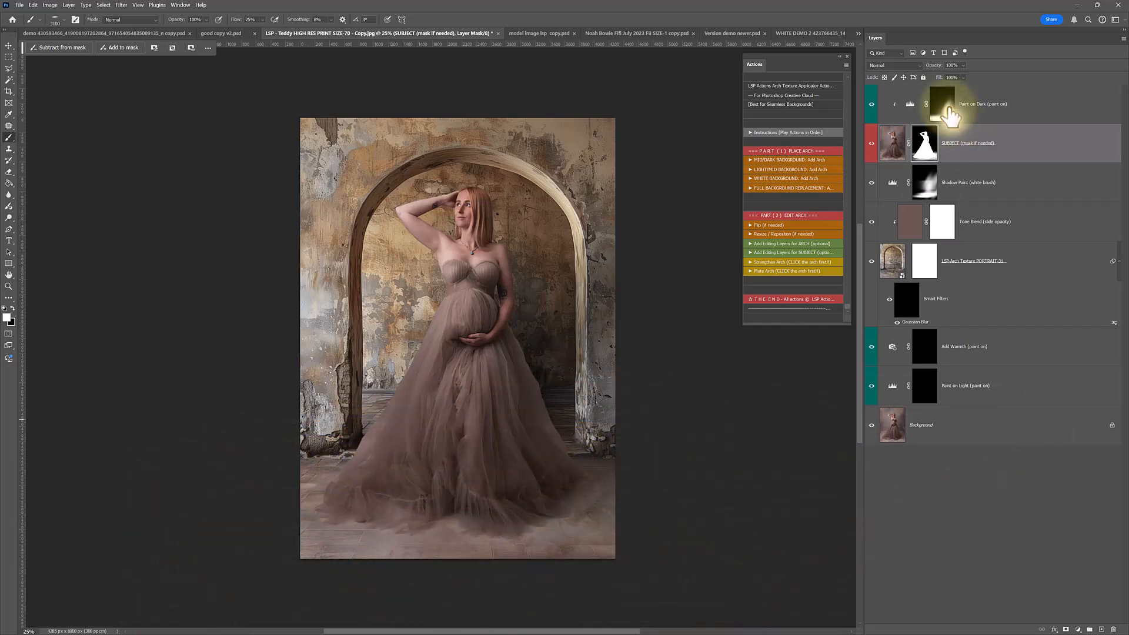
pyautogui.click(872, 104)
pyautogui.click(872, 104)
# Adjust the Shadow Paint layer's opacity and reselect the Paint on Dark mask
pyautogui.click(924, 182)
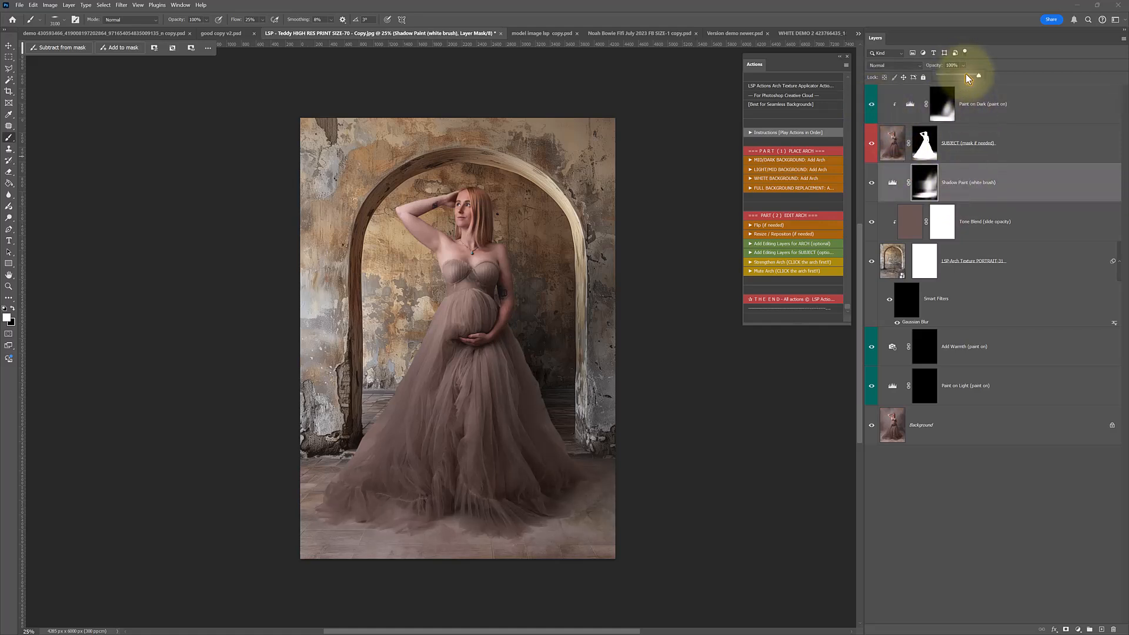
pyautogui.moveTo(940, 73); pyautogui.dragTo(961, 76)
pyautogui.click(942, 103)
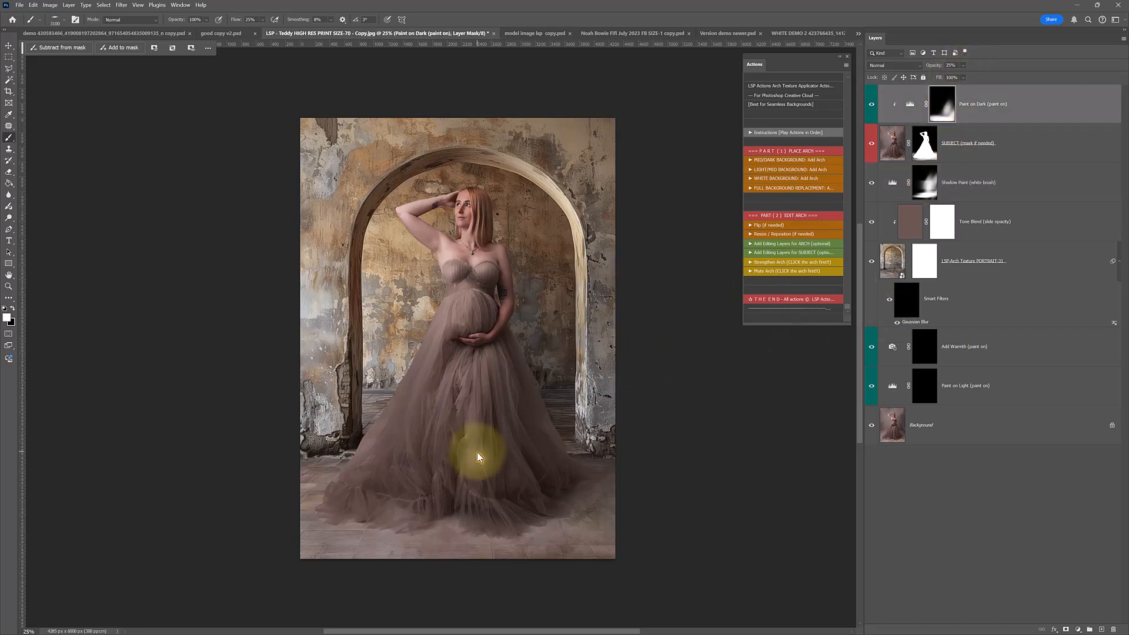
# Run Add Editing Layers for ARCH on the LSP-Arch Texture smart object
pyautogui.click(1015, 235)
pyautogui.click(900, 269)
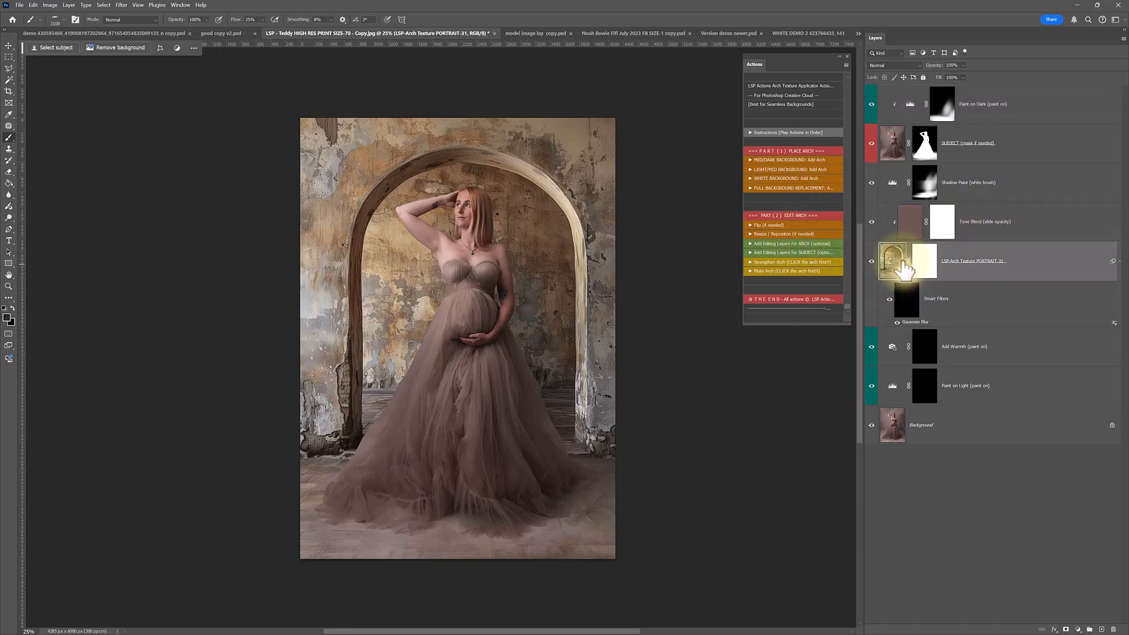
pyautogui.click(792, 244)
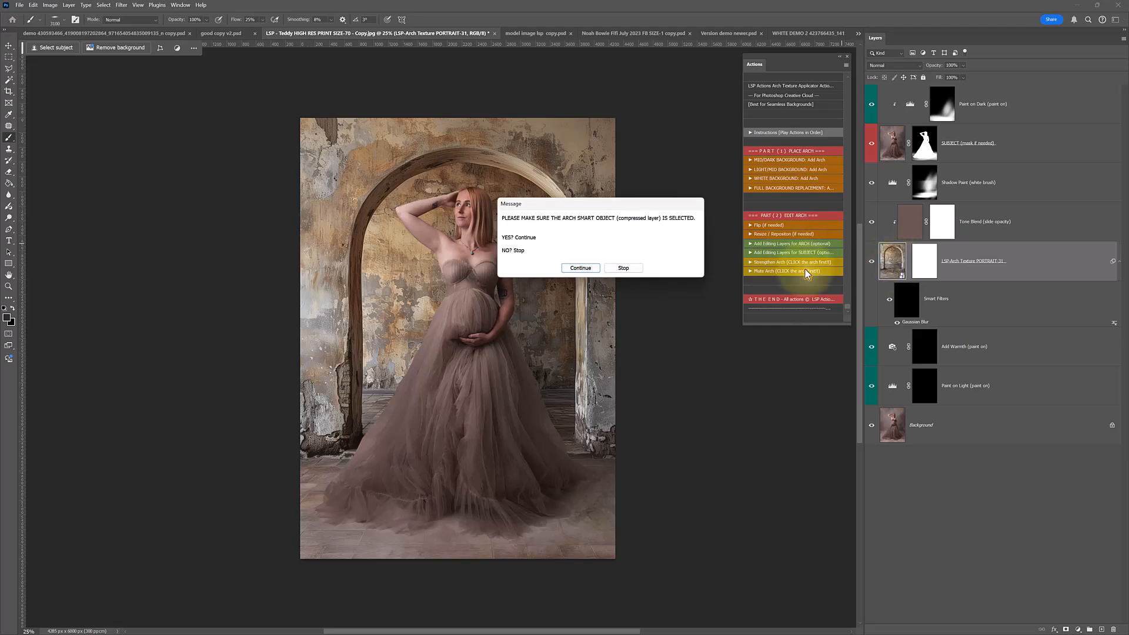
pyautogui.click(579, 268)
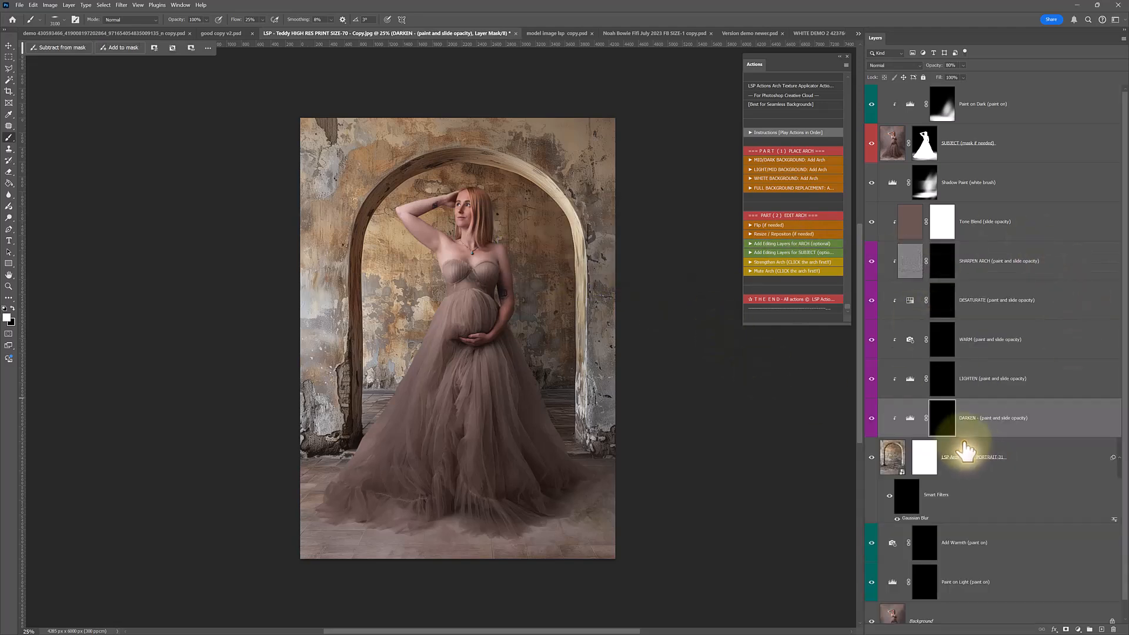
# Desaturate the arch background on the DESATURATE mask and brush warmth into it on the WARM mask
pyautogui.click(972, 355)
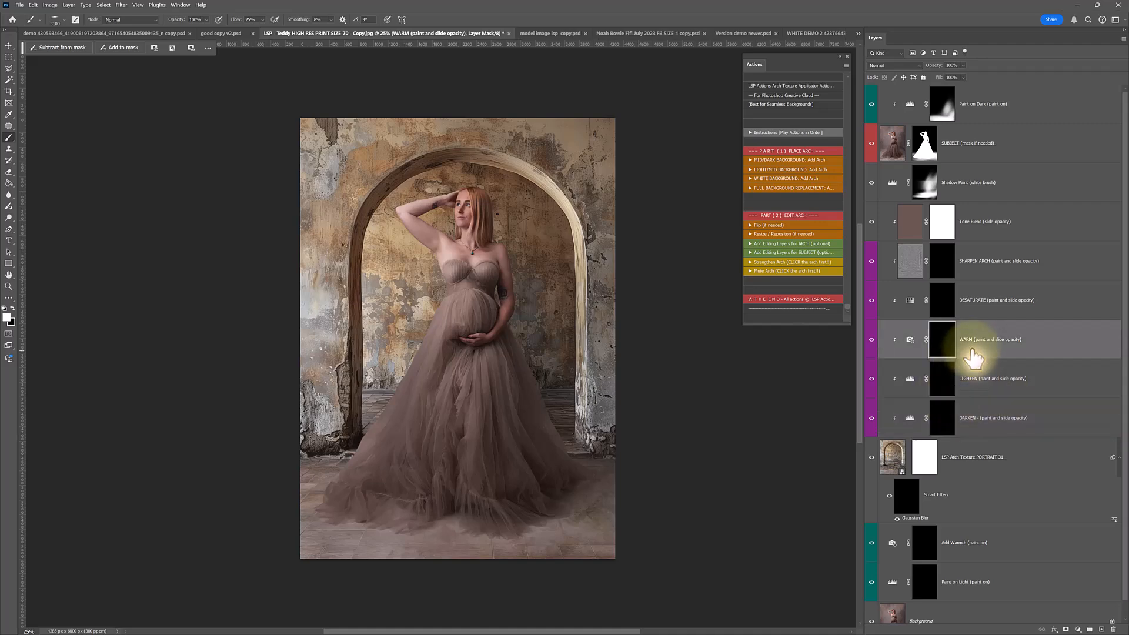
pyautogui.click(958, 306)
pyautogui.moveTo(479, 167)
pyautogui.mouseDown()
pyautogui.moveTo(416, 479)
pyautogui.moveTo(411, 121)
pyautogui.moveTo(542, 267)
pyautogui.moveTo(424, 532)
pyautogui.moveTo(549, 537)
pyautogui.mouseUp()
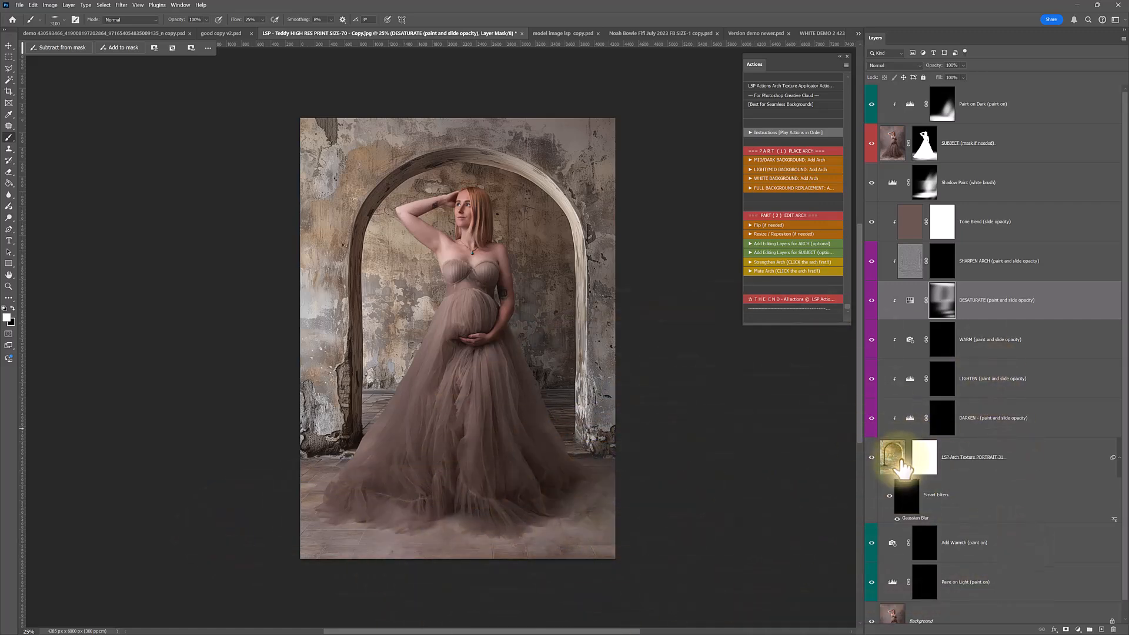
pyautogui.click(941, 340)
pyautogui.moveTo(789, 474)
pyautogui.mouseDown()
pyautogui.moveTo(602, 335)
pyautogui.moveTo(591, 477)
pyautogui.moveTo(598, 246)
pyautogui.moveTo(374, 474)
pyautogui.moveTo(353, 270)
pyautogui.moveTo(365, 464)
pyautogui.moveTo(376, 414)
pyautogui.moveTo(463, 422)
pyautogui.moveTo(544, 501)
pyautogui.moveTo(397, 193)
pyautogui.moveTo(526, 186)
pyautogui.moveTo(612, 426)
pyautogui.moveTo(706, 469)
pyautogui.mouseUp()
# Rotate the flattened brush to 58° and darken parts of the arch background on the DARKEN mask
pyautogui.click(941, 417)
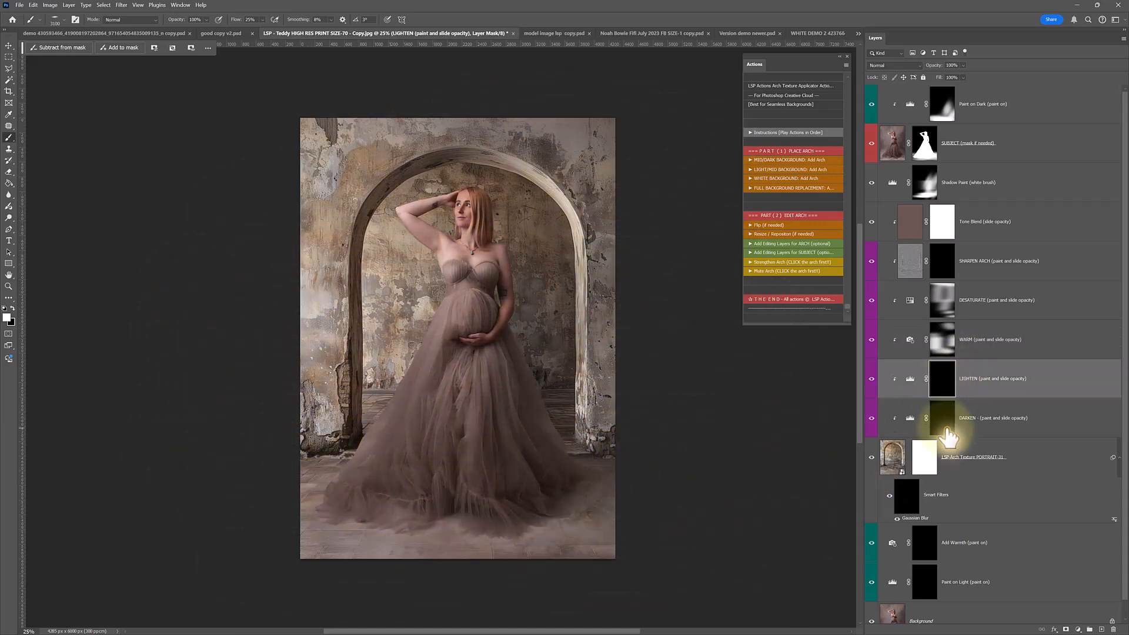
pyautogui.rightClick(504, 320)
pyautogui.moveTo(533, 328); pyautogui.dragTo(534, 327)
pyautogui.moveTo(576, 151)
pyautogui.mouseDown()
pyautogui.moveTo(617, 267)
pyautogui.moveTo(595, 168)
pyautogui.moveTo(633, 525)
pyautogui.moveTo(499, 575)
pyautogui.moveTo(594, 298)
pyautogui.moveTo(512, 91)
pyautogui.moveTo(614, 379)
pyautogui.moveTo(390, 165)
pyautogui.moveTo(383, 226)
pyautogui.moveTo(396, 60)
pyautogui.moveTo(501, 76)
pyautogui.mouseUp()
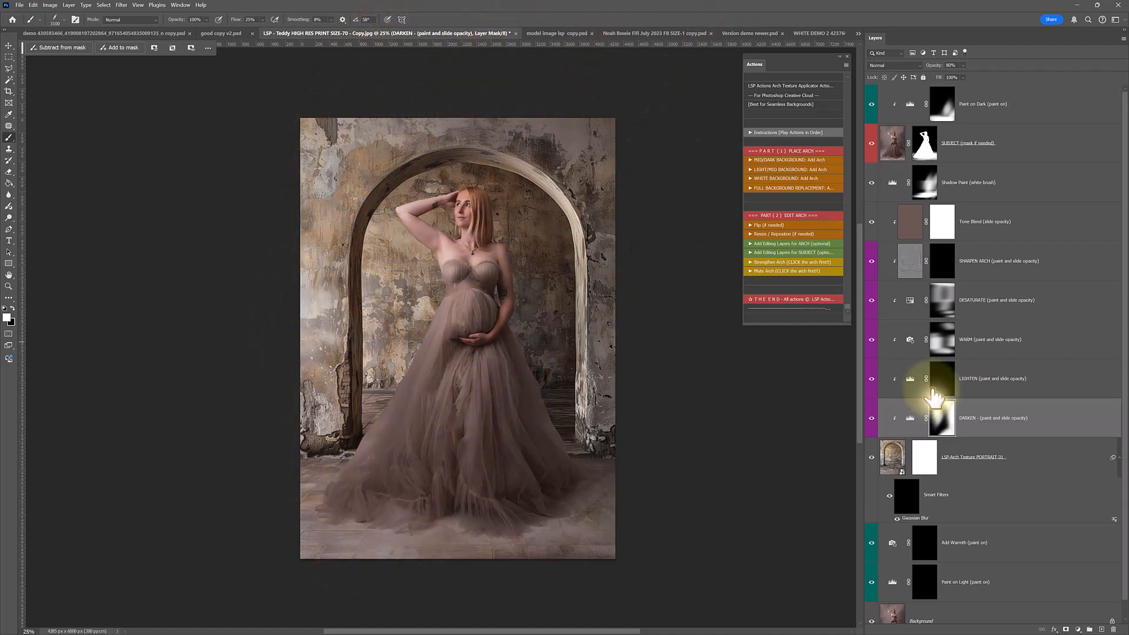
# Show only the Background layer and restore all layers repeatedly to compare the original portrait with the edit
pyautogui.scroll(-1, 1032, 488)
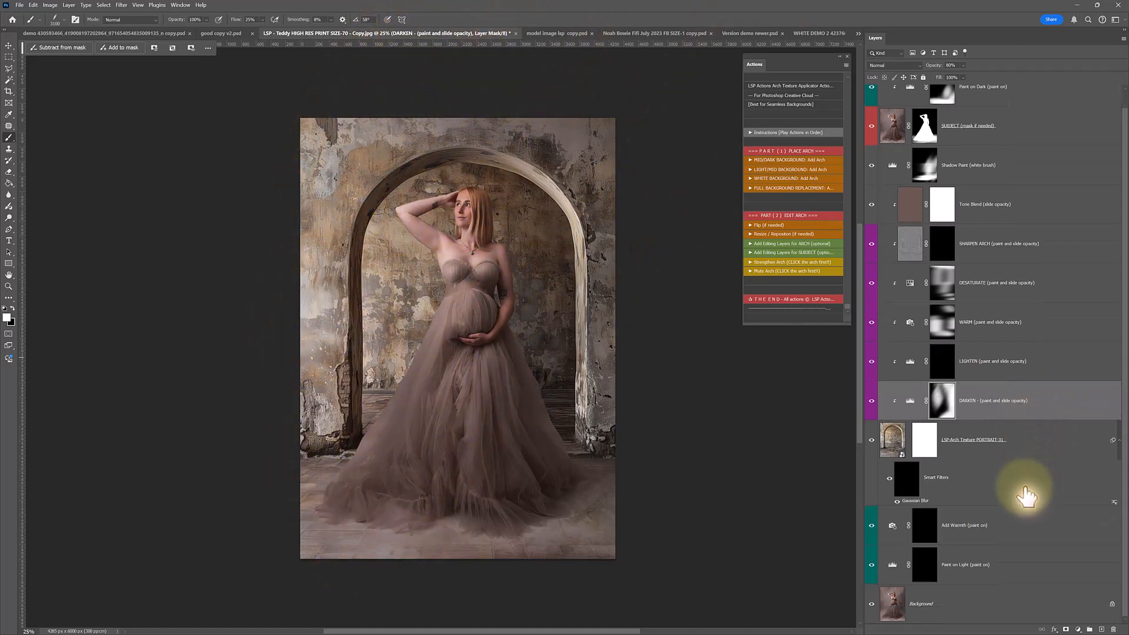
pyautogui.keyDown('alt'); pyautogui.click(870, 605); pyautogui.keyUp('alt')
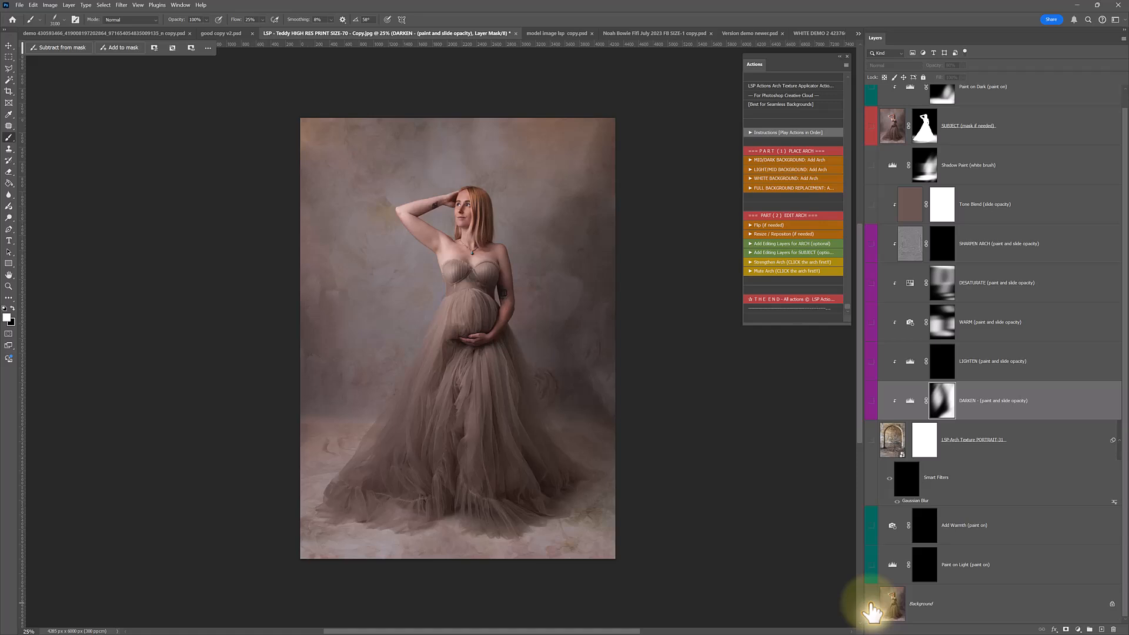
pyautogui.keyDown('alt'); pyautogui.click(869, 605); pyautogui.keyUp('alt')
pyautogui.keyDown('alt'); pyautogui.click(870, 604); pyautogui.keyUp('alt')
pyautogui.keyDown('alt'); pyautogui.click(870, 604); pyautogui.keyUp('alt')
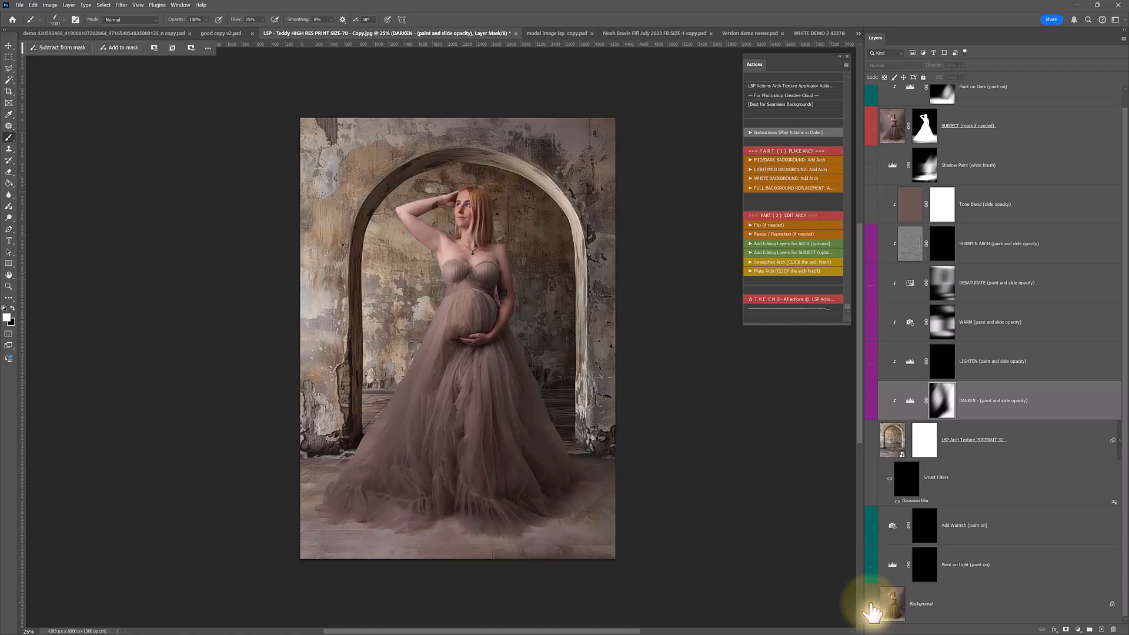
# Paint white on the arch layer's smart filter mask to blur the wall and arch behind the subject
pyautogui.click(902, 491)
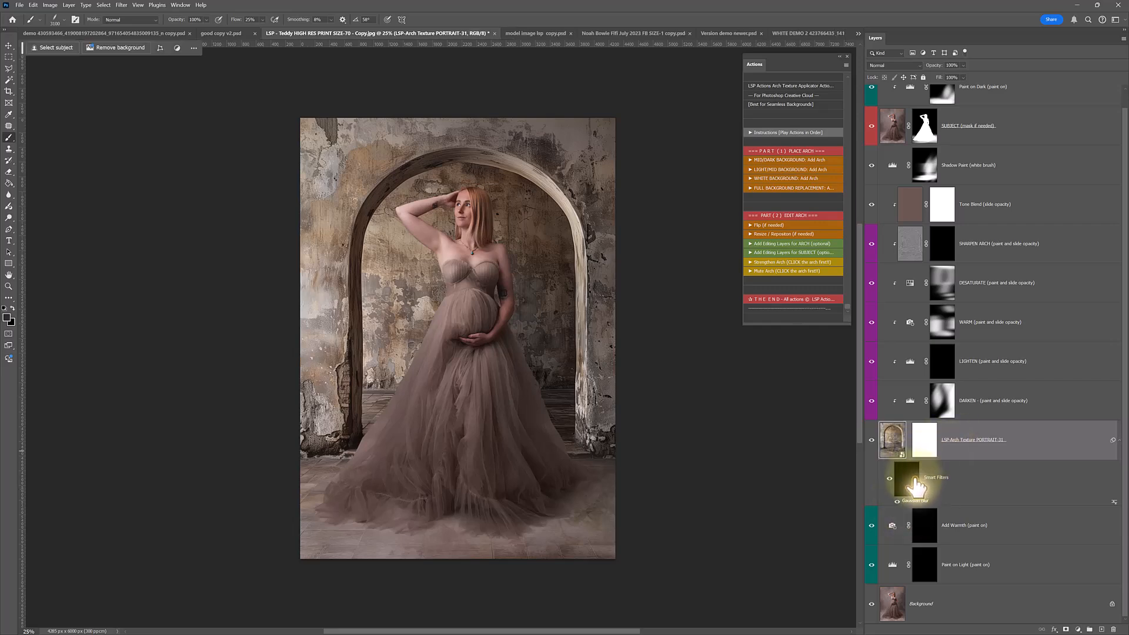
pyautogui.click(911, 482)
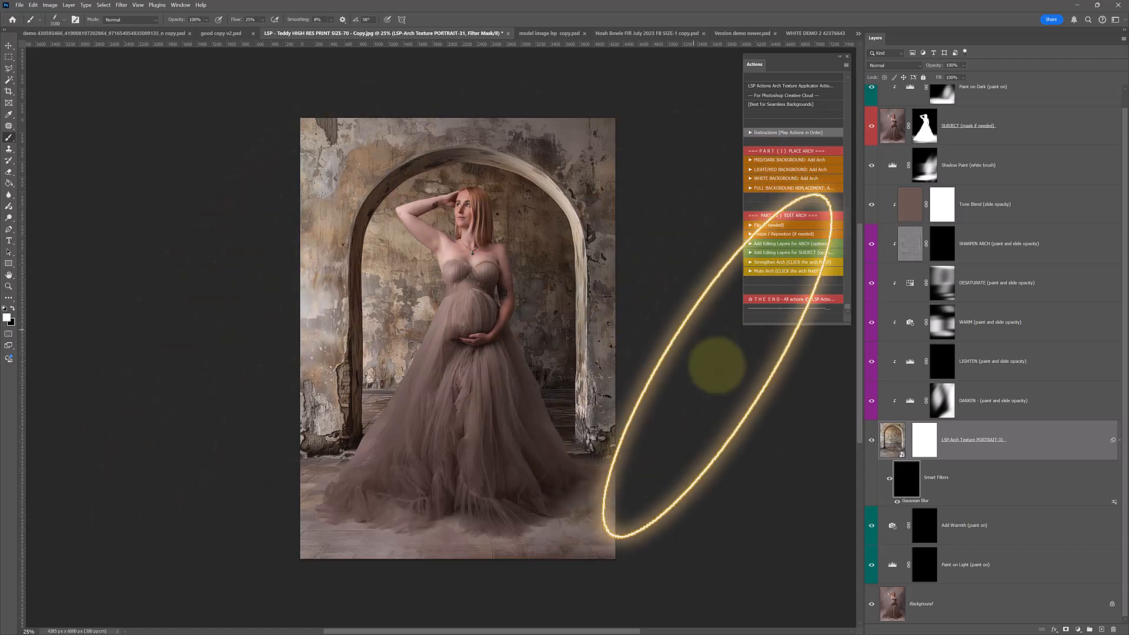
pyautogui.moveTo(611, 258)
pyautogui.mouseDown()
pyautogui.moveTo(379, 258)
pyautogui.moveTo(317, 379)
pyautogui.mouseUp()
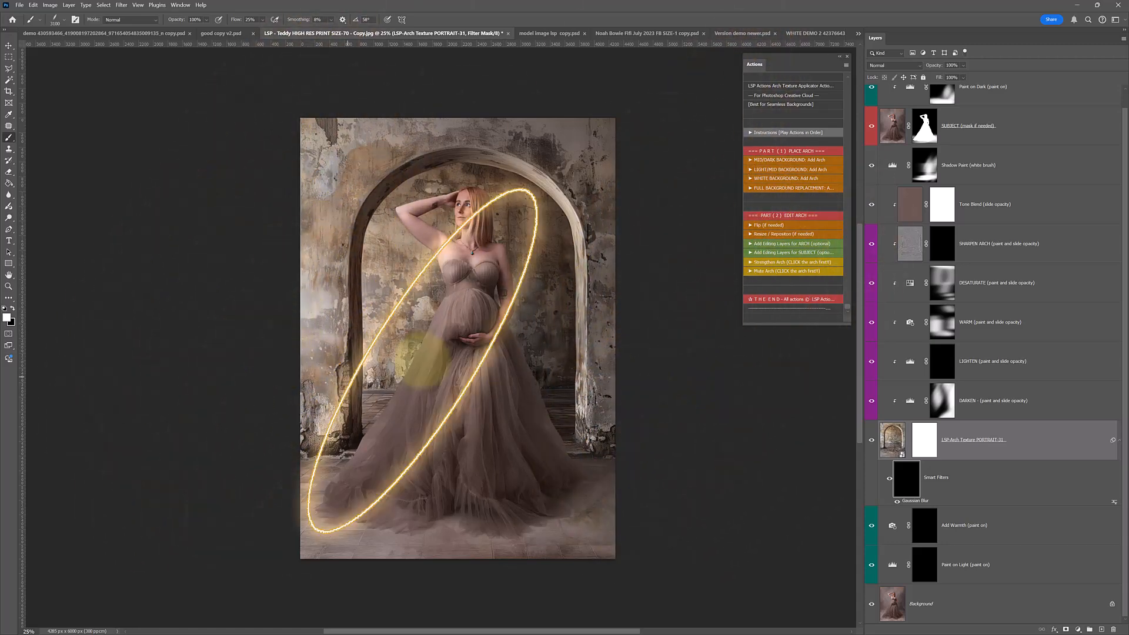
# Set the arch layer's Gaussian Blur smart filter radius to 5.6 pixels
pyautogui.doubleClick(912, 500)
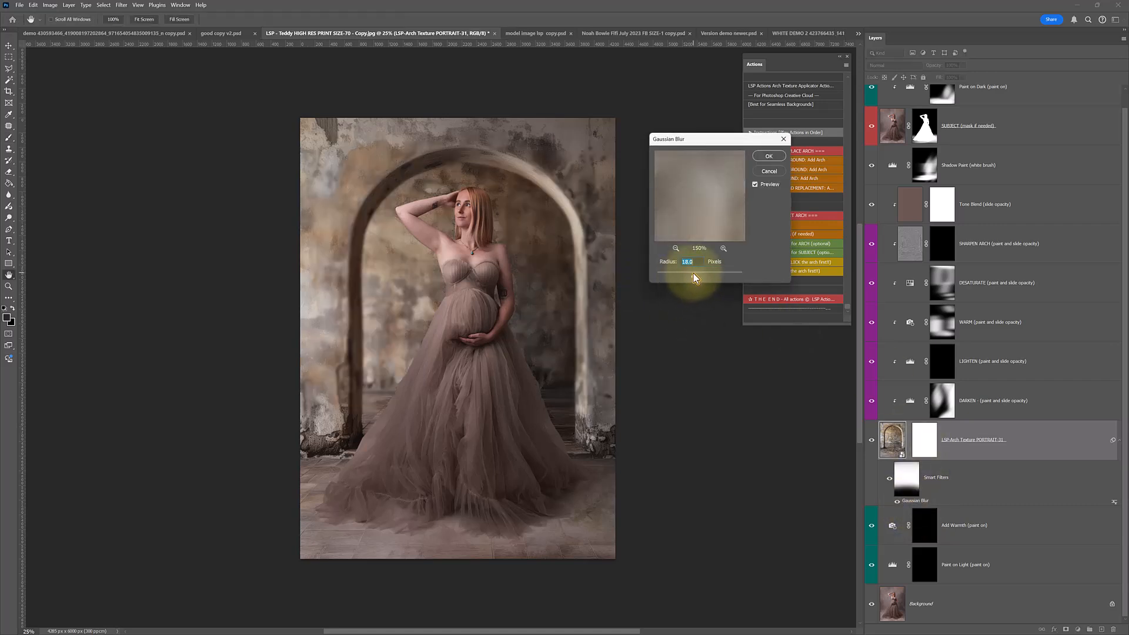
pyautogui.moveTo(693, 276); pyautogui.dragTo(680, 277)
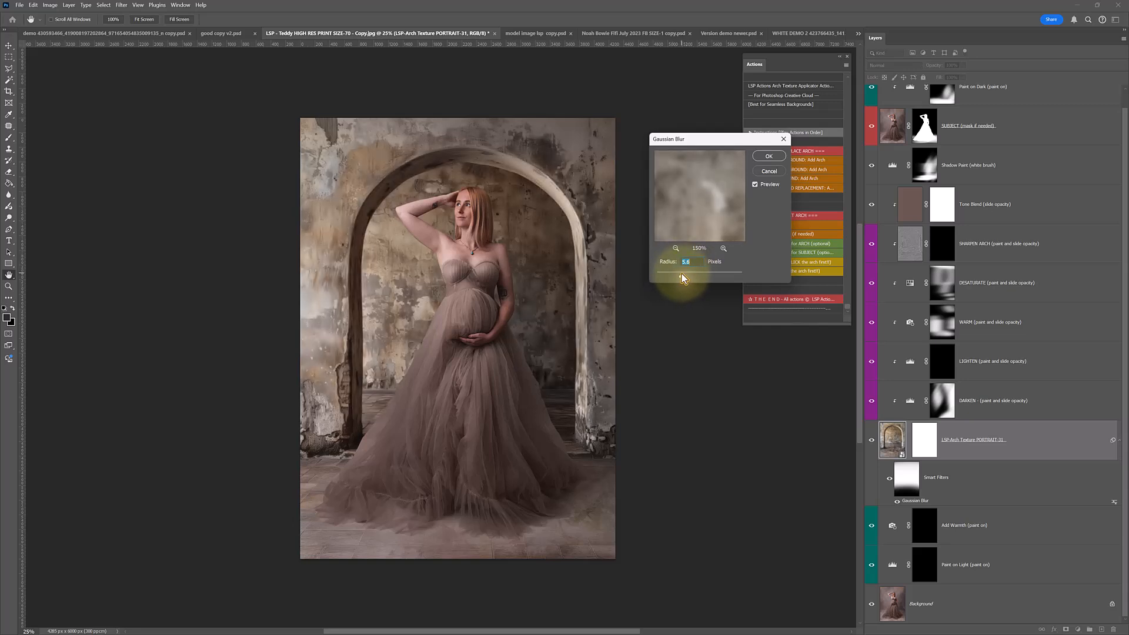
pyautogui.click(769, 156)
# Extend the background blur further down the wall by painting white on the smart filter mask, and reselect the arch layer
pyautogui.press('b')
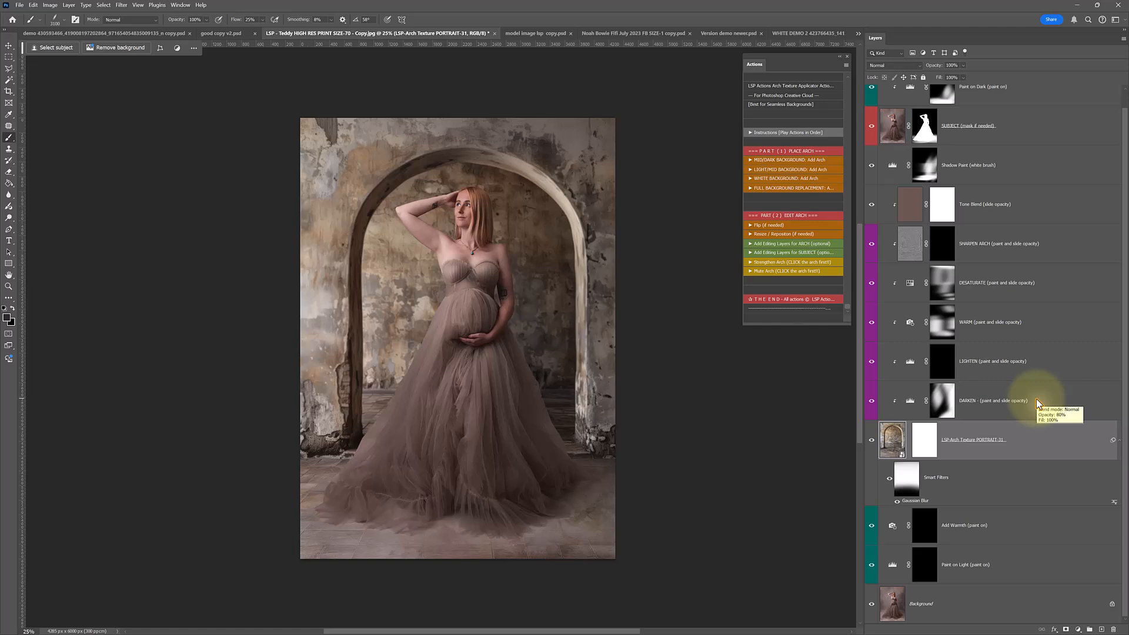
pyautogui.click(903, 478)
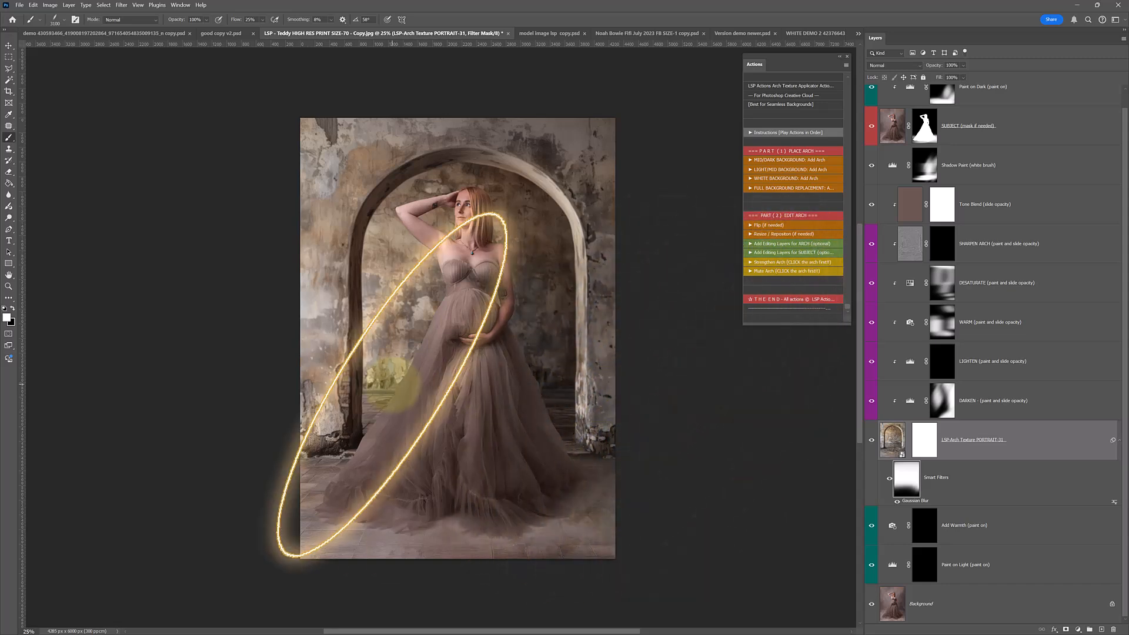
pyautogui.click(981, 462)
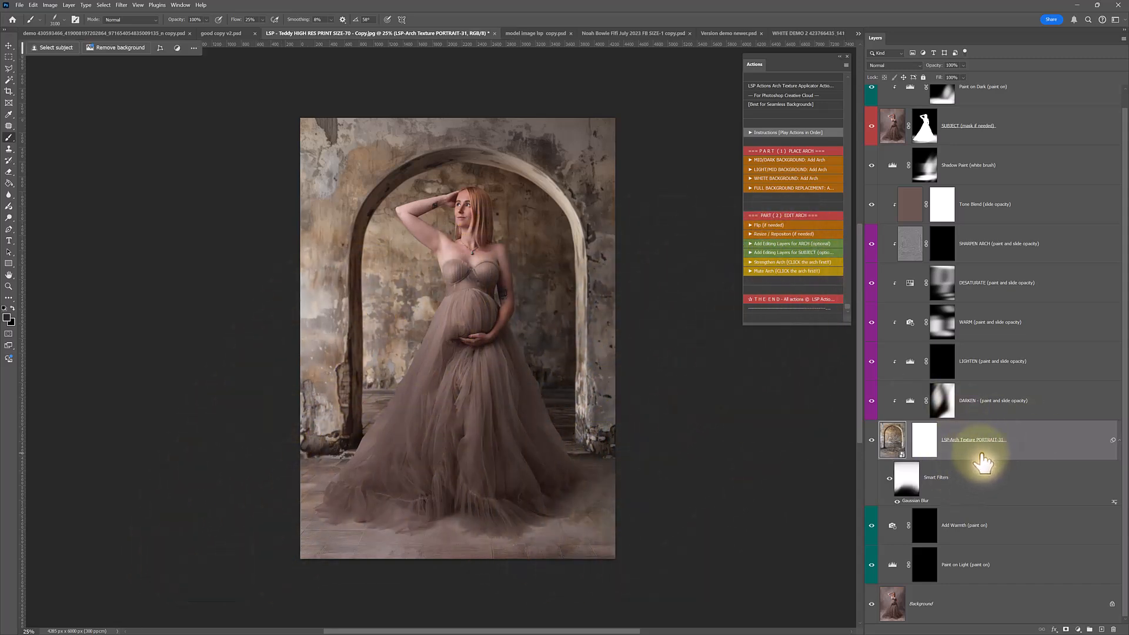